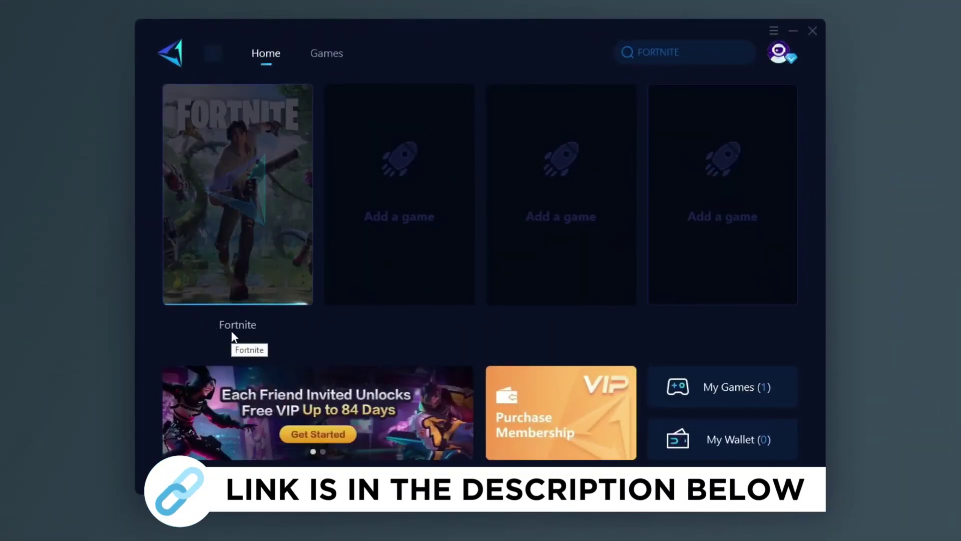
# Browse GearUp Booster's supported games library and visit its download link
pyautogui.click(232, 334)
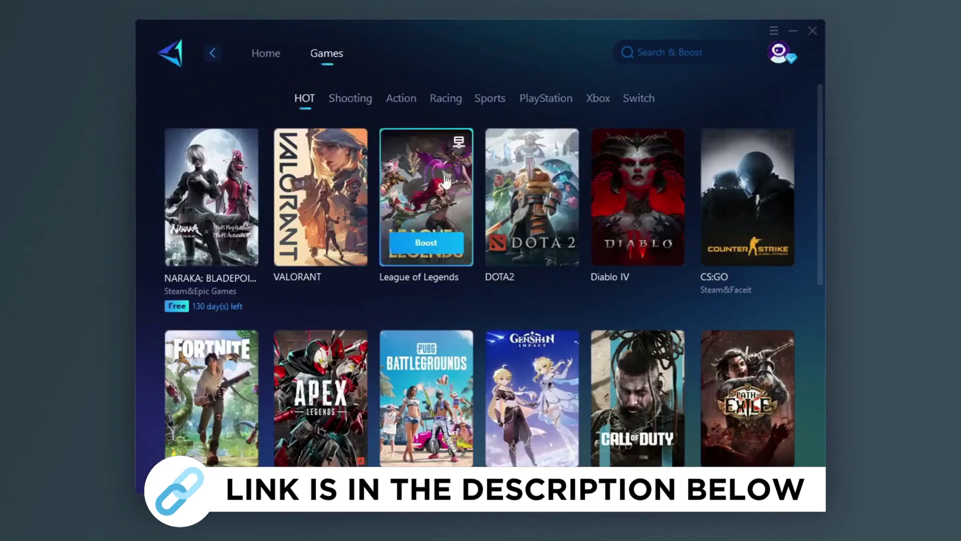
pyautogui.scroll(-2, 519, 166)
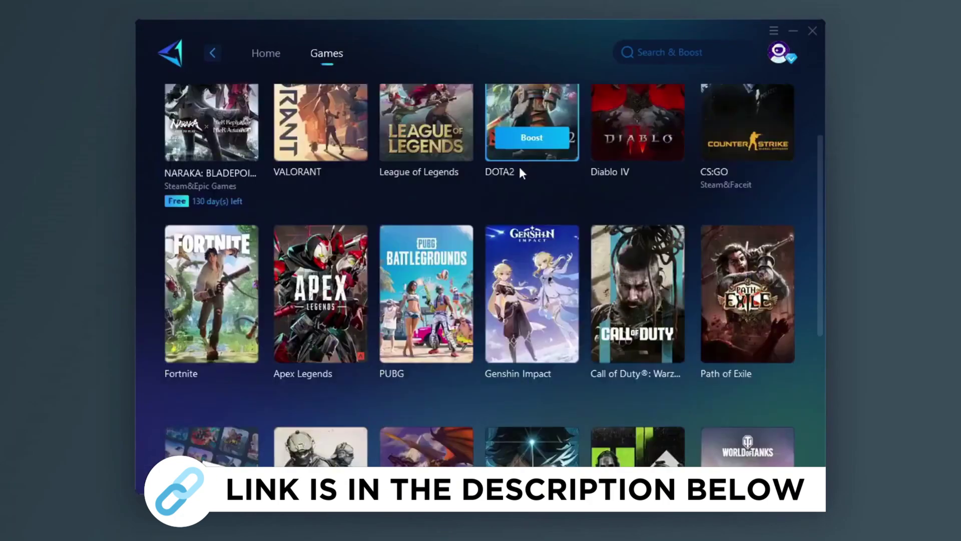
pyautogui.scroll(-4, 479, 212)
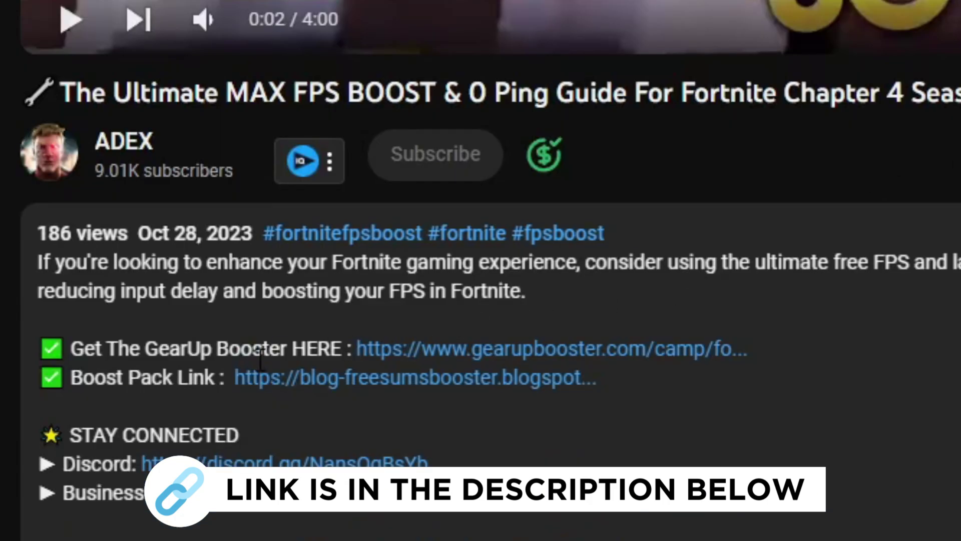
pyautogui.click(518, 348)
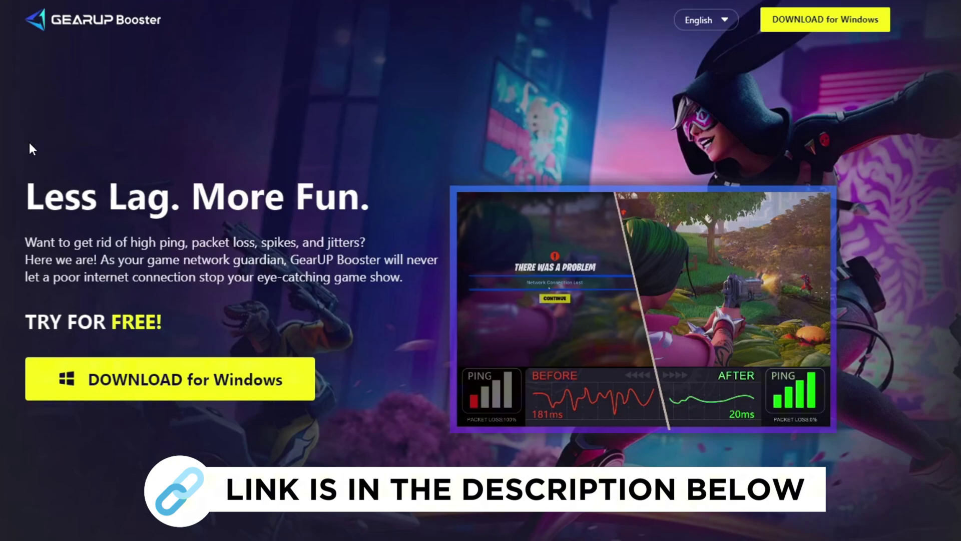
# Search Windows for 'performa' and launch Performance Monitor
pyautogui.press('super')
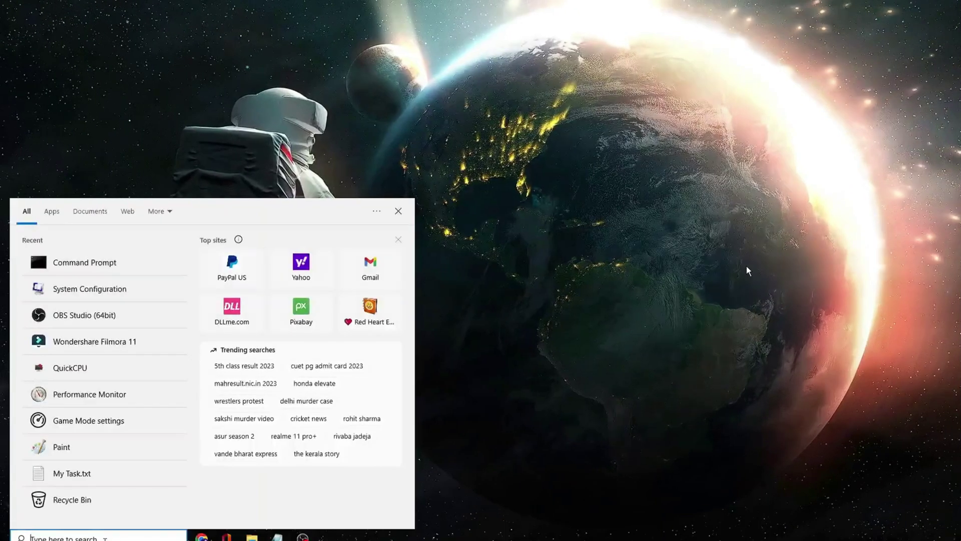
pyautogui.write('performa')
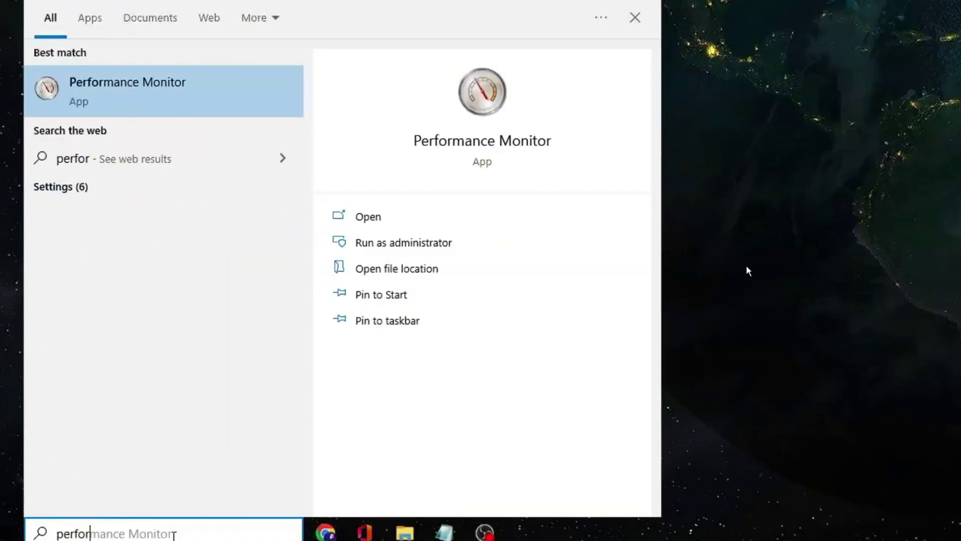
pyautogui.click(182, 83)
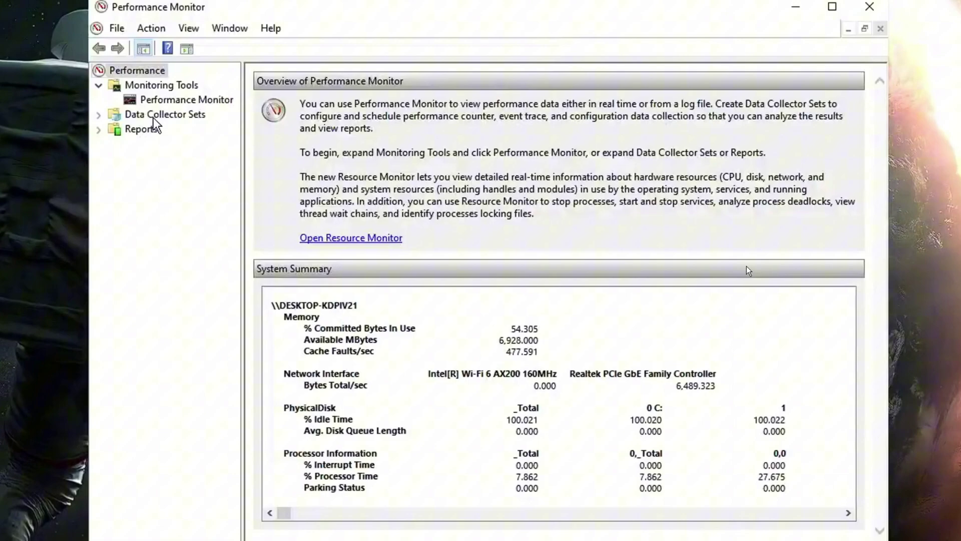
# Expand Data Collector Sets, select User Defined and bring up its context menu
pyautogui.doubleClick(158, 116)
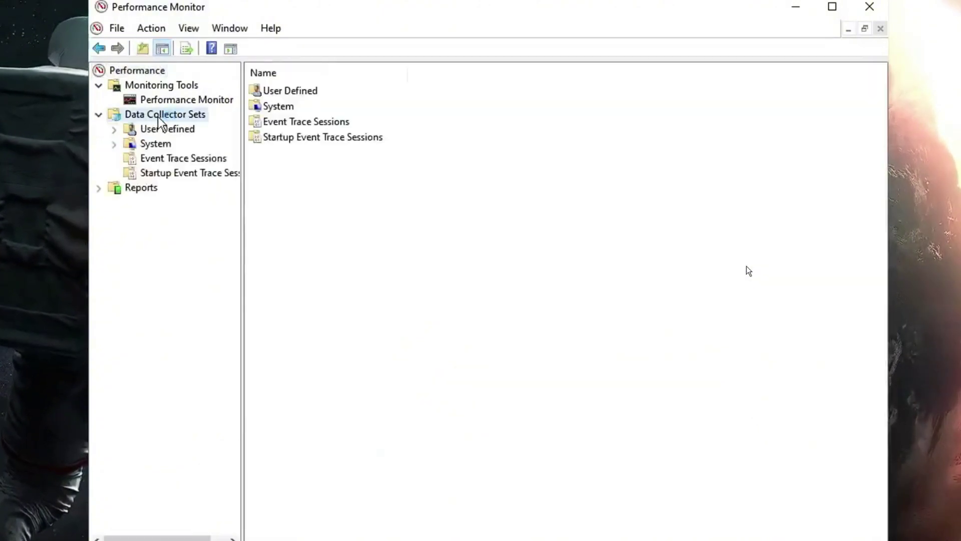
pyautogui.click(169, 130)
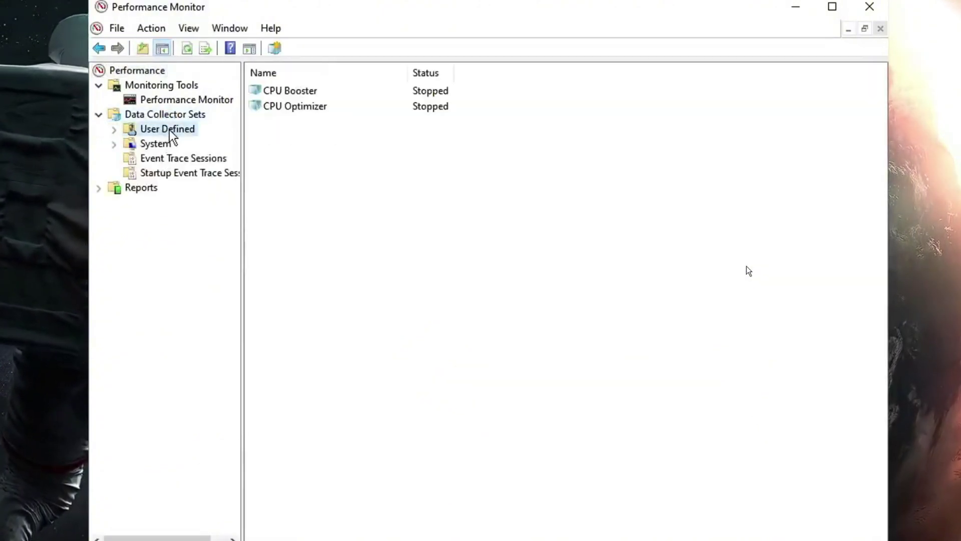
pyautogui.rightClick(174, 127)
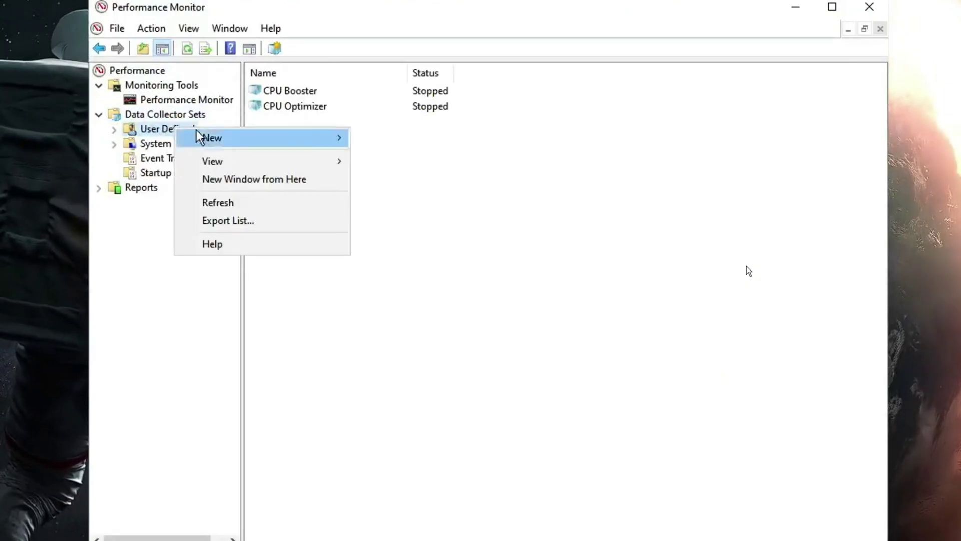
# Create a manually configured data collector set named 'CPU Boost' logging performance counters
pyautogui.moveTo(287, 137)
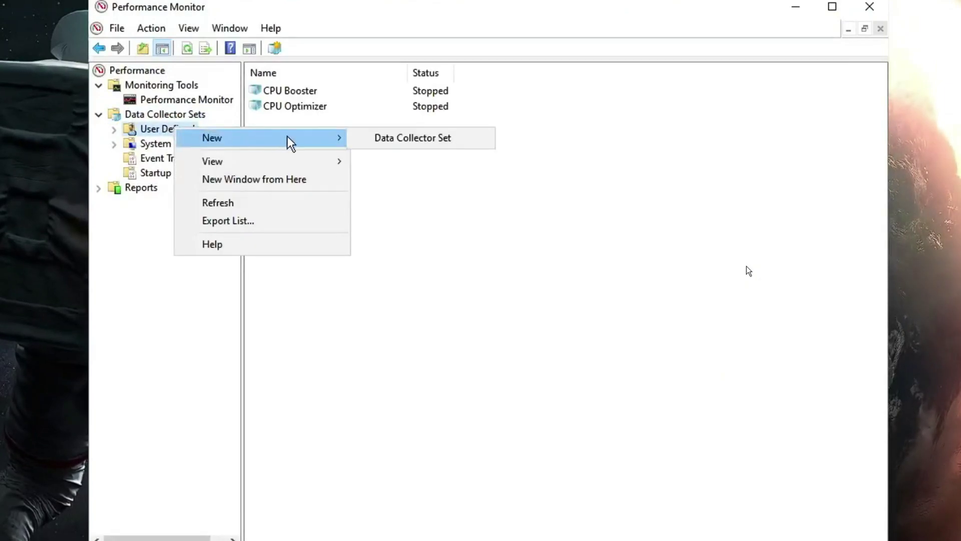
pyautogui.click(428, 139)
pyautogui.write('CPU Boost')
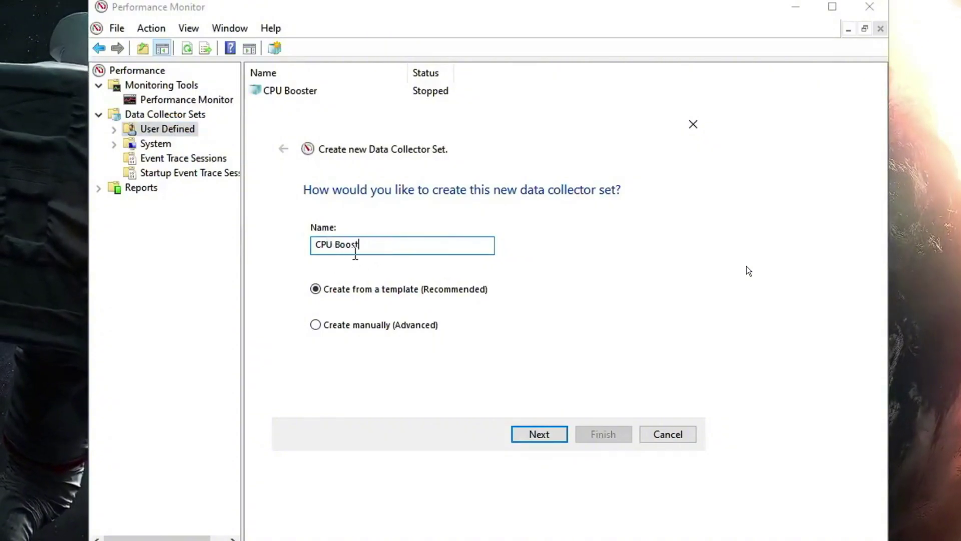
pyautogui.click(323, 329)
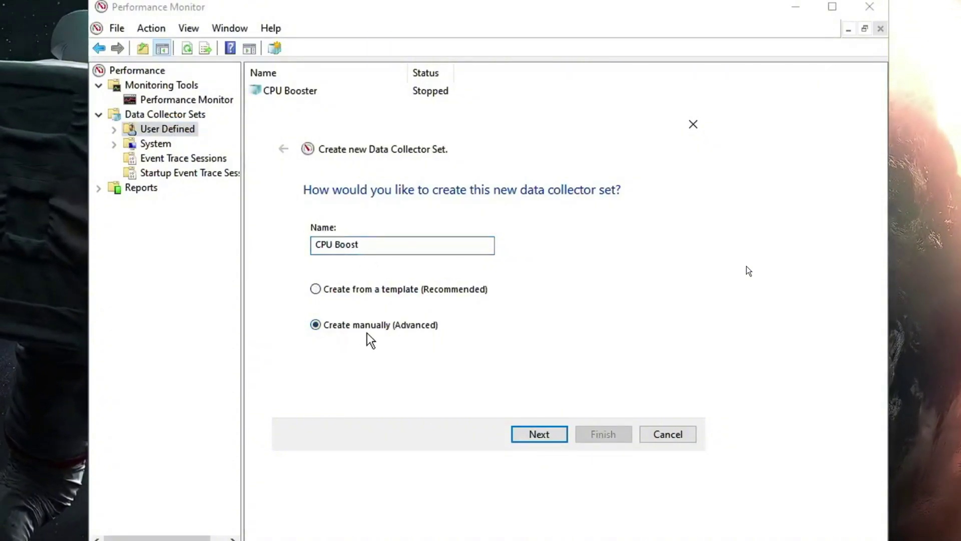
pyautogui.click(543, 435)
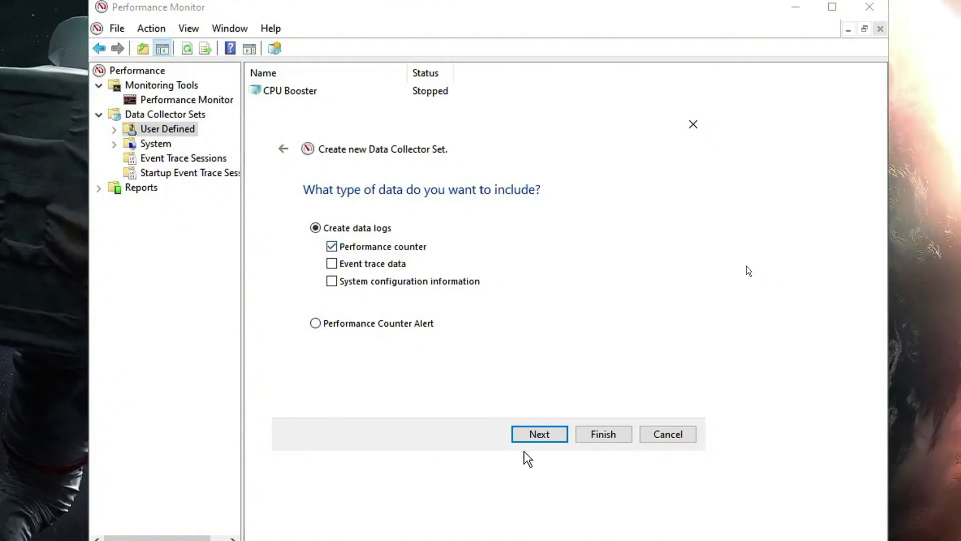
pyautogui.click(557, 435)
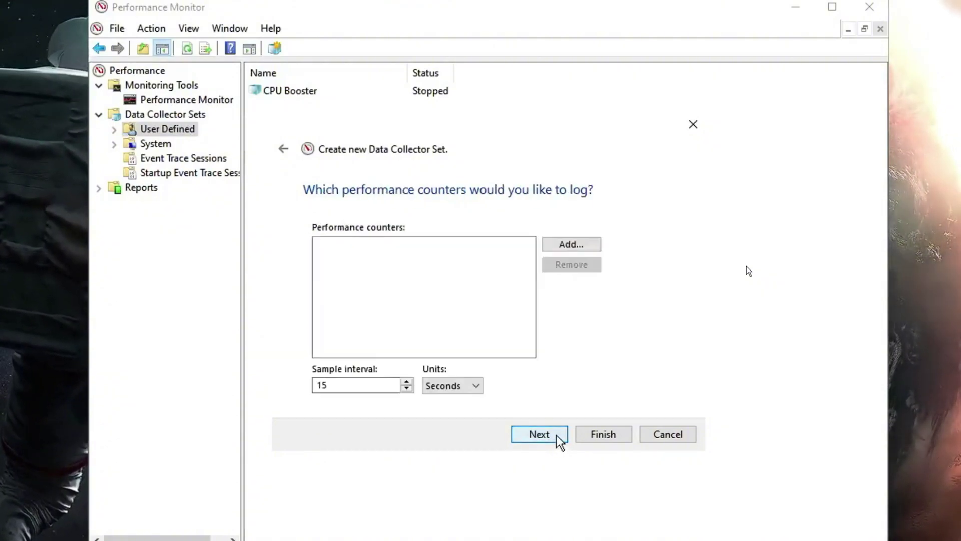
# Add all Processor counters for instance 9 (\Processor(9)\*) to the CPU Boost set
pyautogui.click(568, 246)
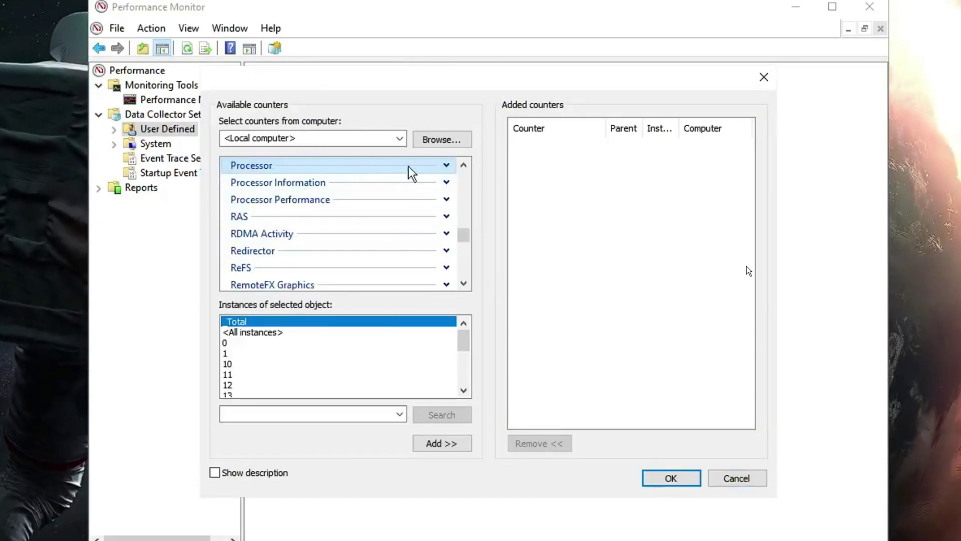
pyautogui.click(446, 165)
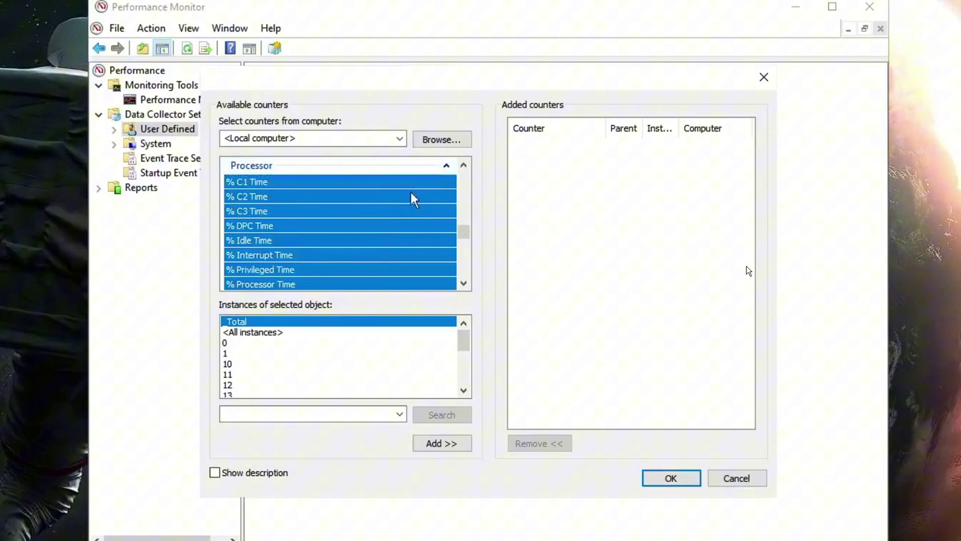
pyautogui.click(241, 368)
pyautogui.scroll(-6, 242, 369)
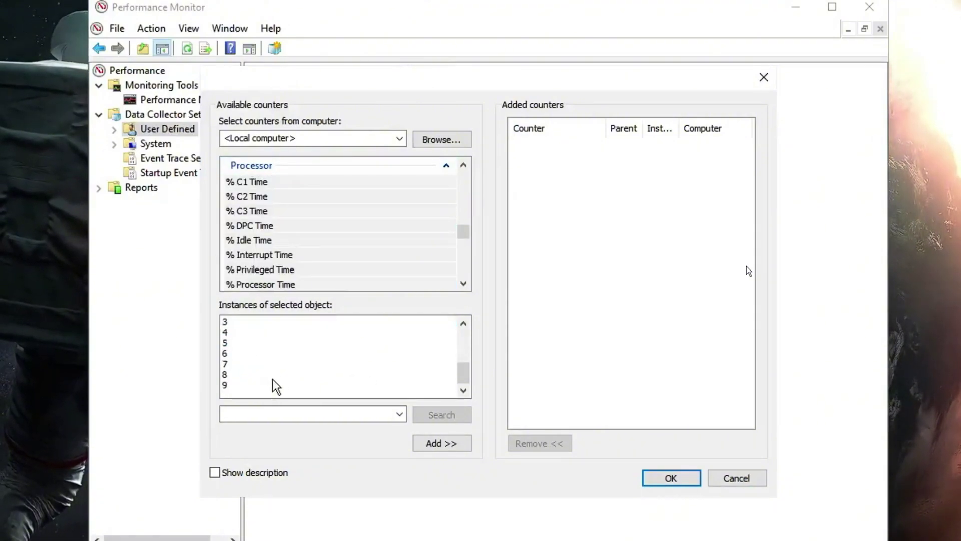
pyautogui.click(228, 385)
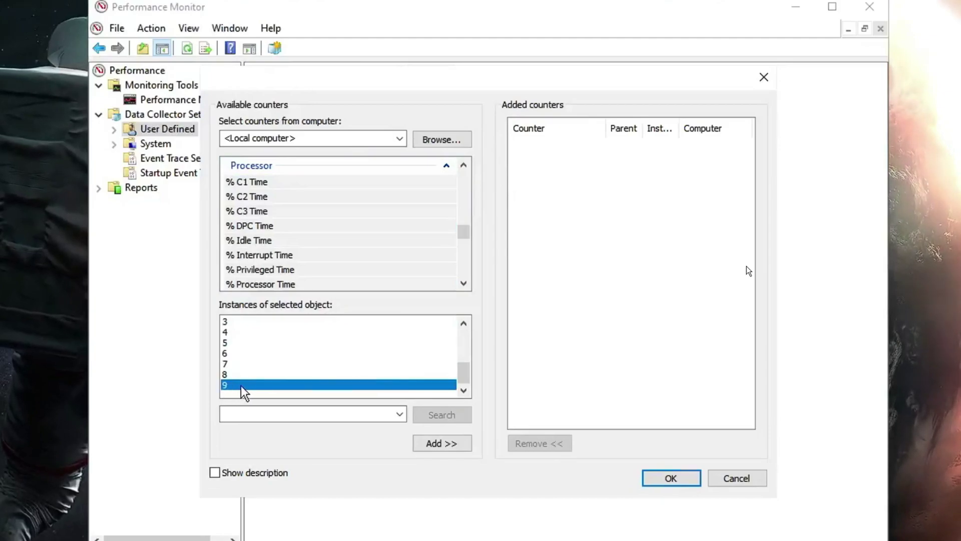
pyautogui.click(440, 443)
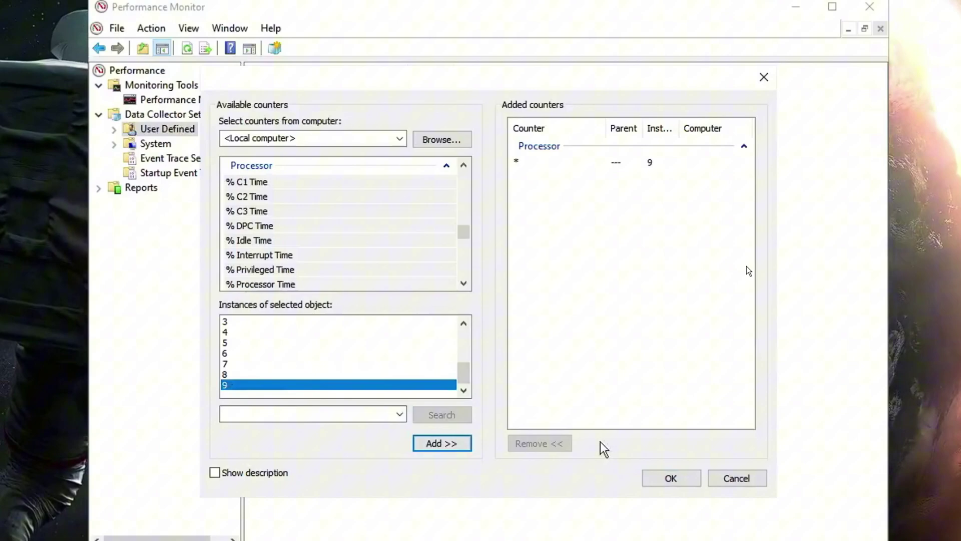
pyautogui.click(669, 479)
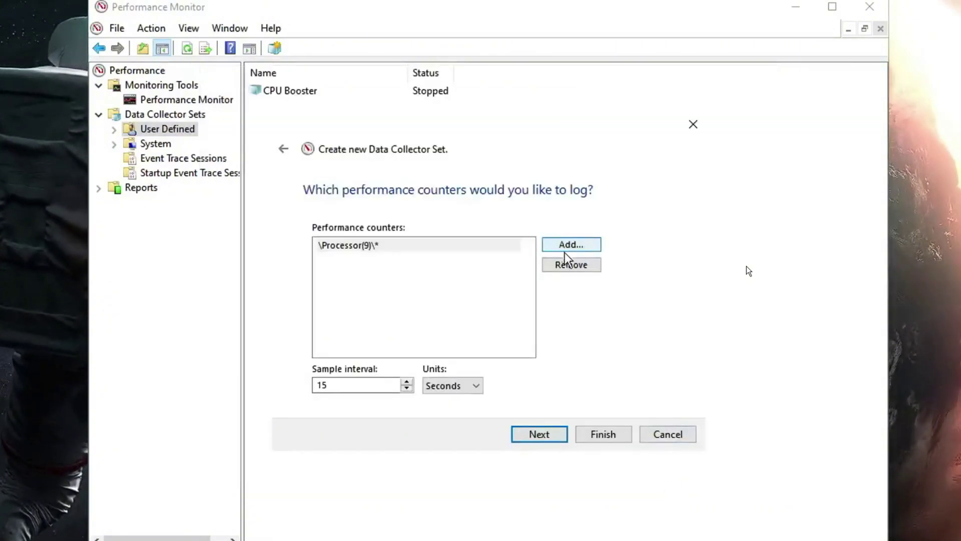
# Add the \Process(_Total)\Thread Count counter and finish creating the CPU Boost set
pyautogui.click(572, 245)
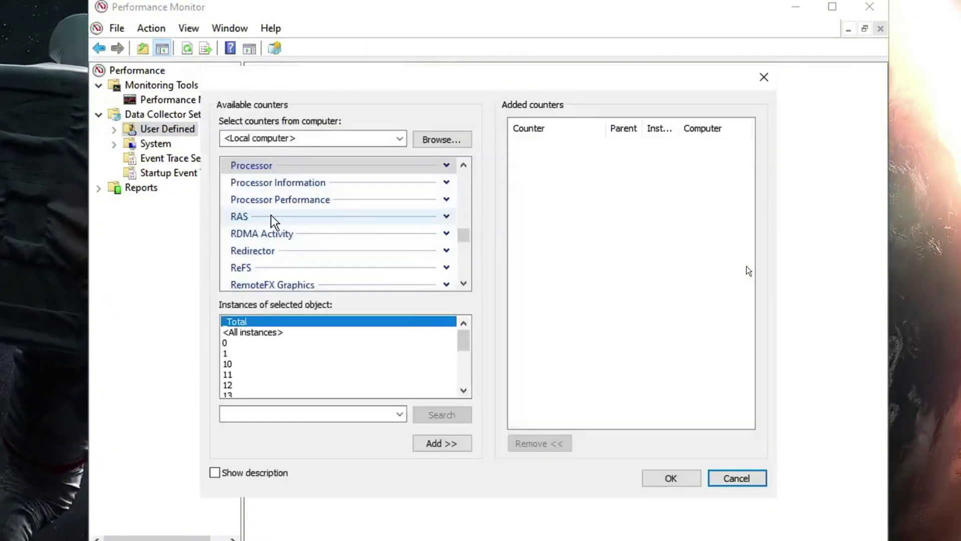
pyautogui.scroll(1, 256, 200)
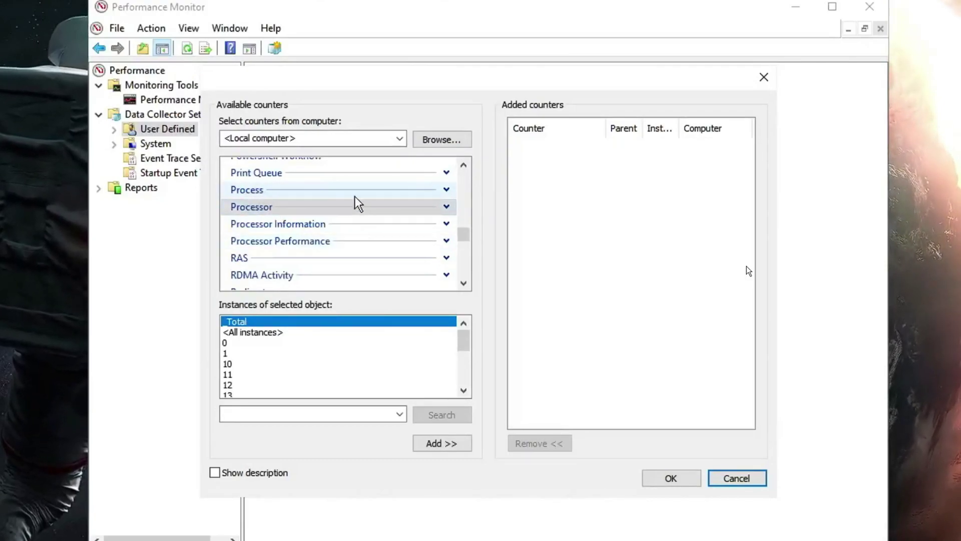
pyautogui.click(446, 189)
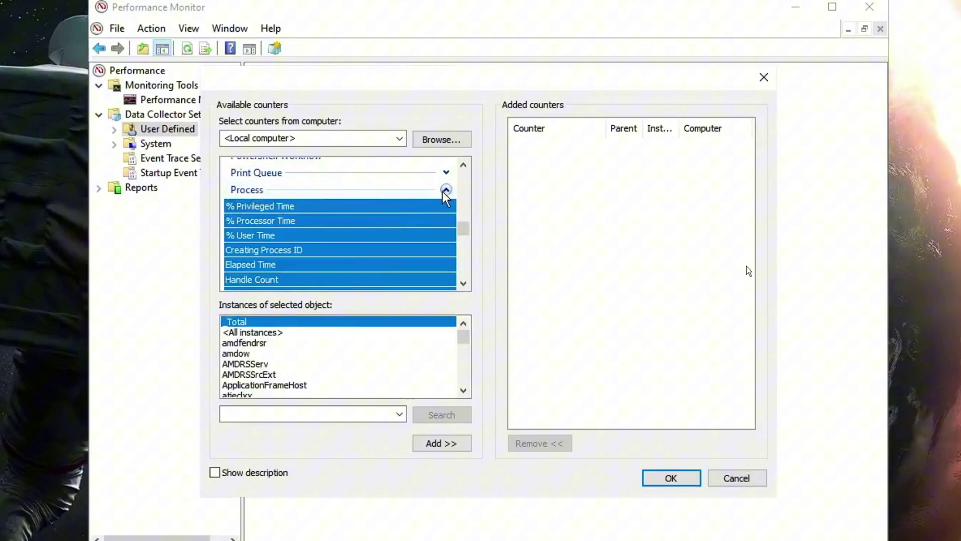
pyautogui.scroll(-5, 333, 234)
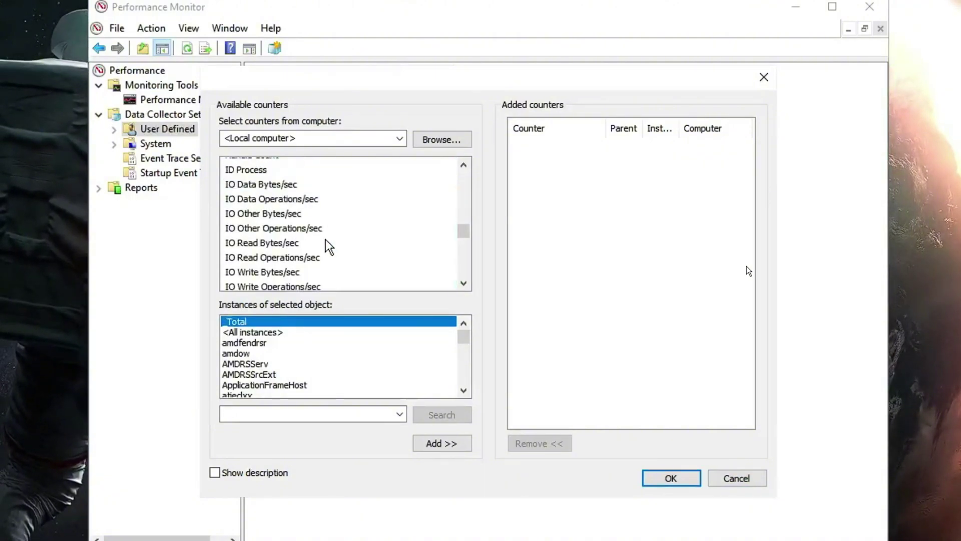
pyautogui.scroll(-2, 301, 244)
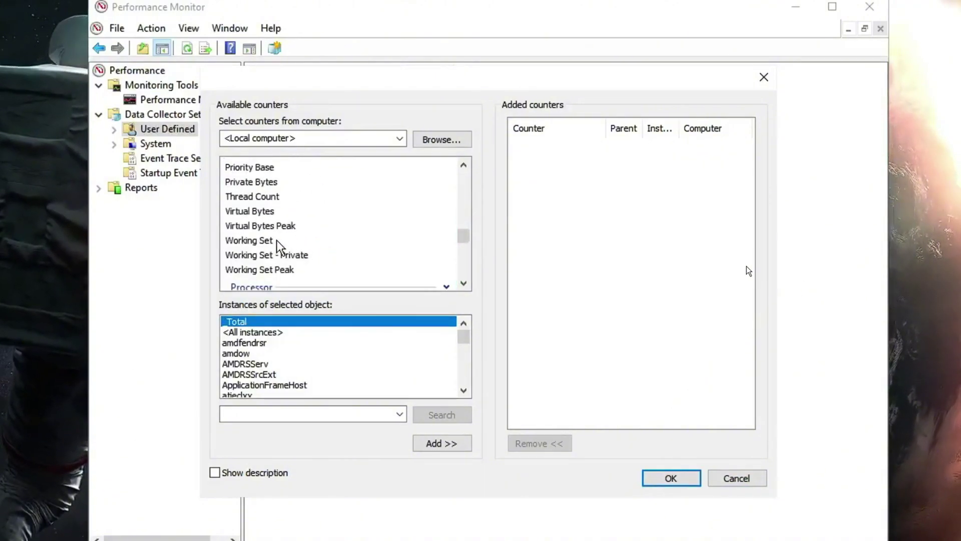
pyautogui.click(272, 197)
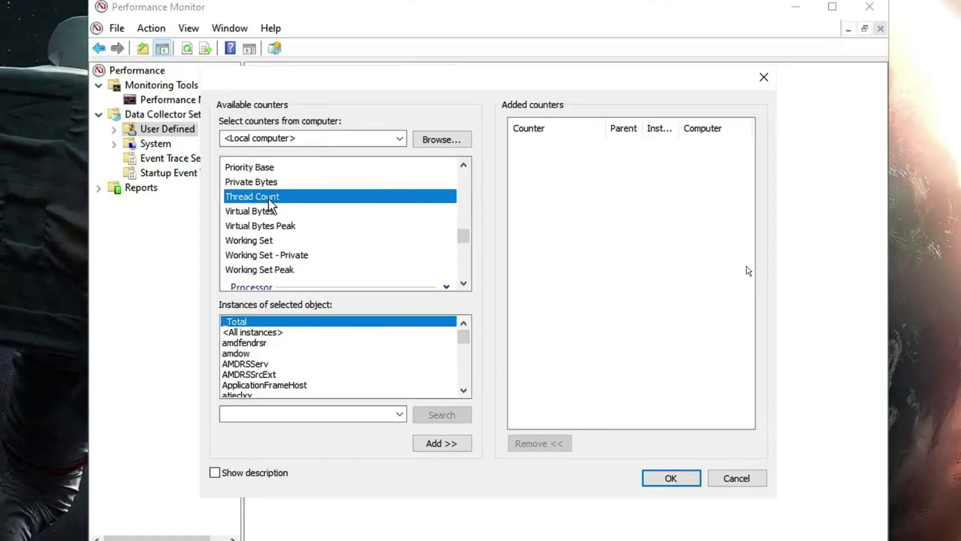
pyautogui.click(441, 443)
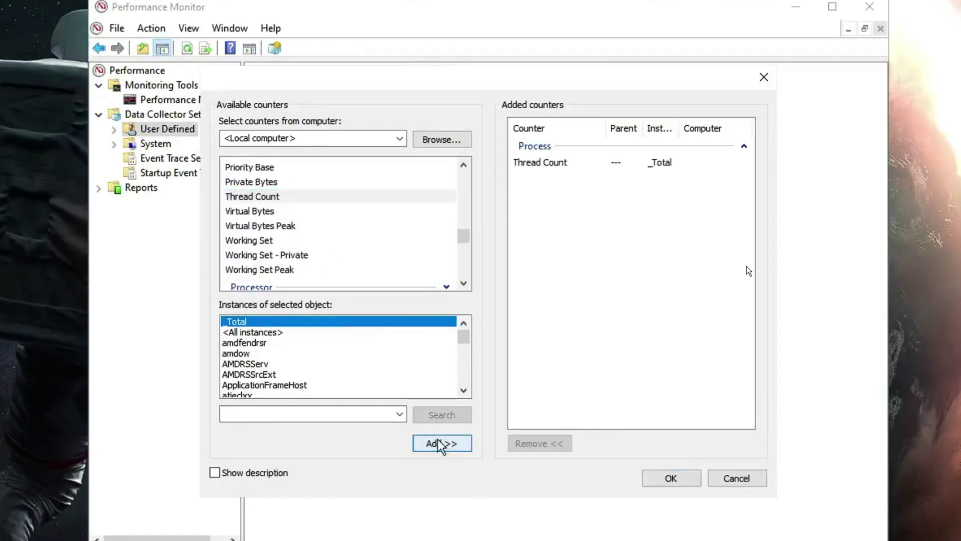
pyautogui.click(657, 478)
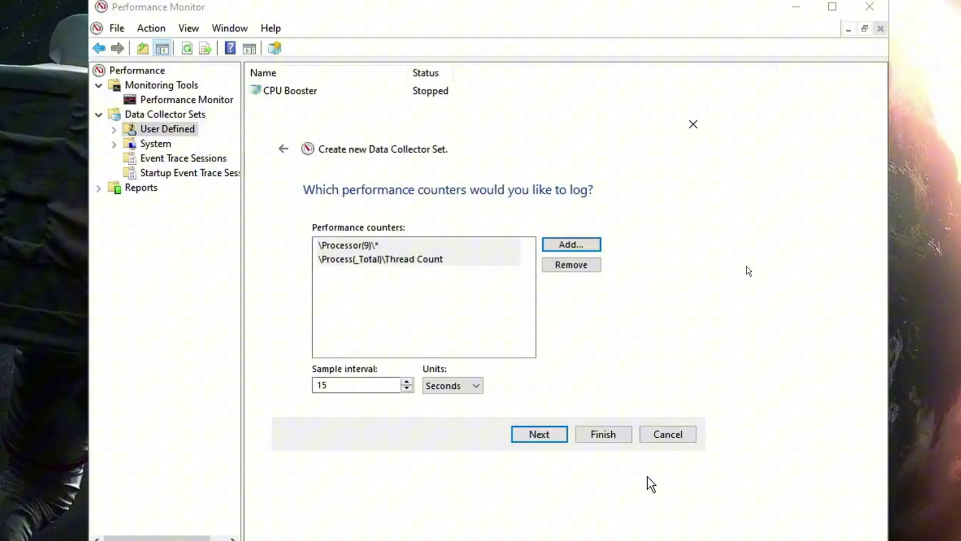
pyautogui.click(594, 436)
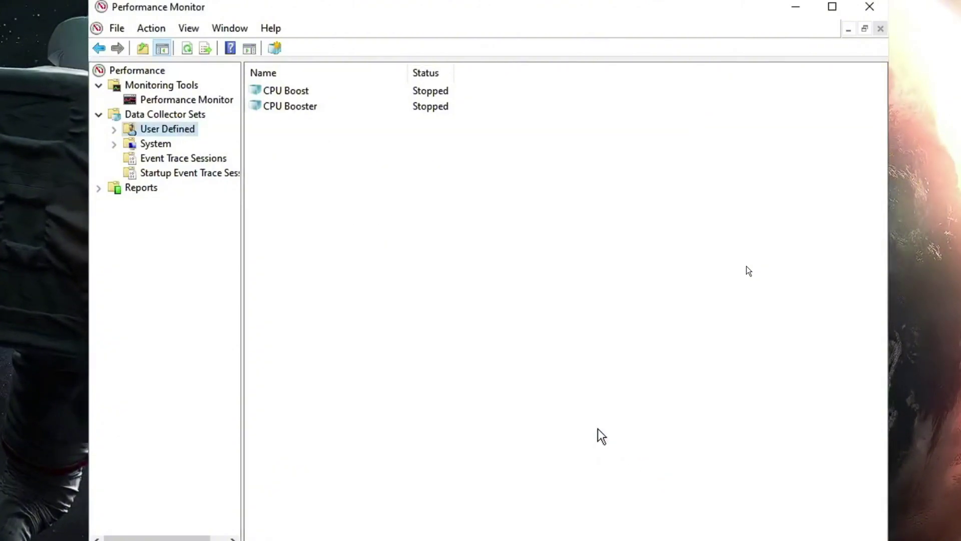
# Close Performance Monitor and preview the CPU Optimize, power throttling and Game Optimizations registry files
pyautogui.click(869, 6)
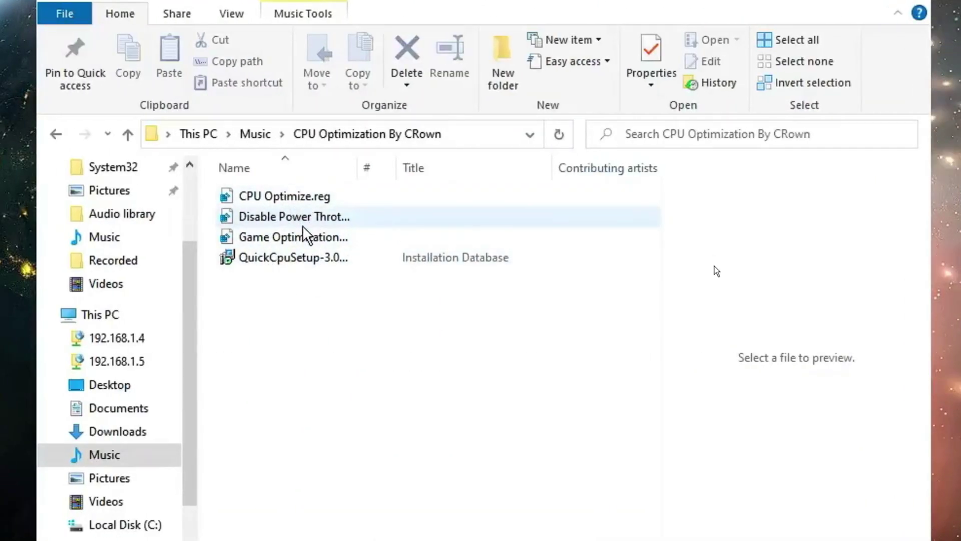
pyautogui.click(284, 200)
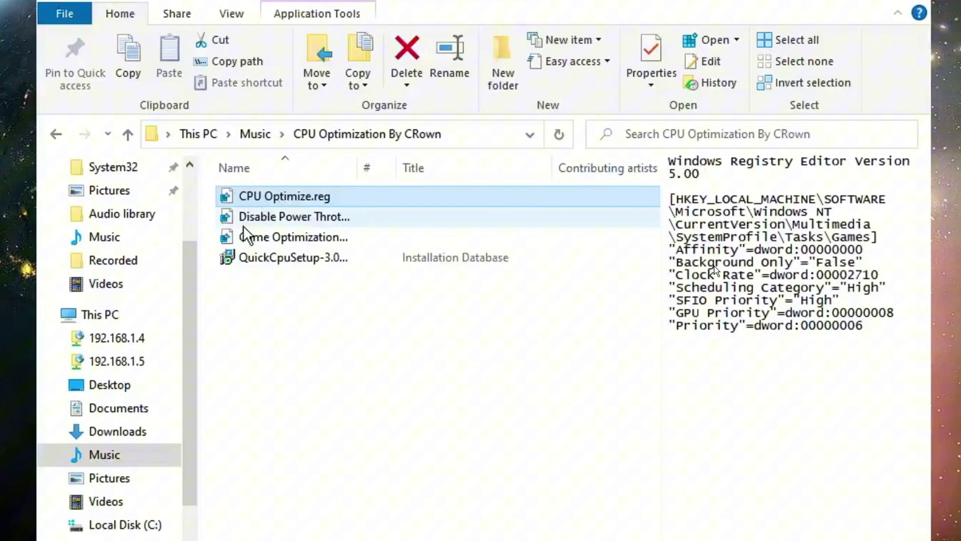
pyautogui.click(257, 222)
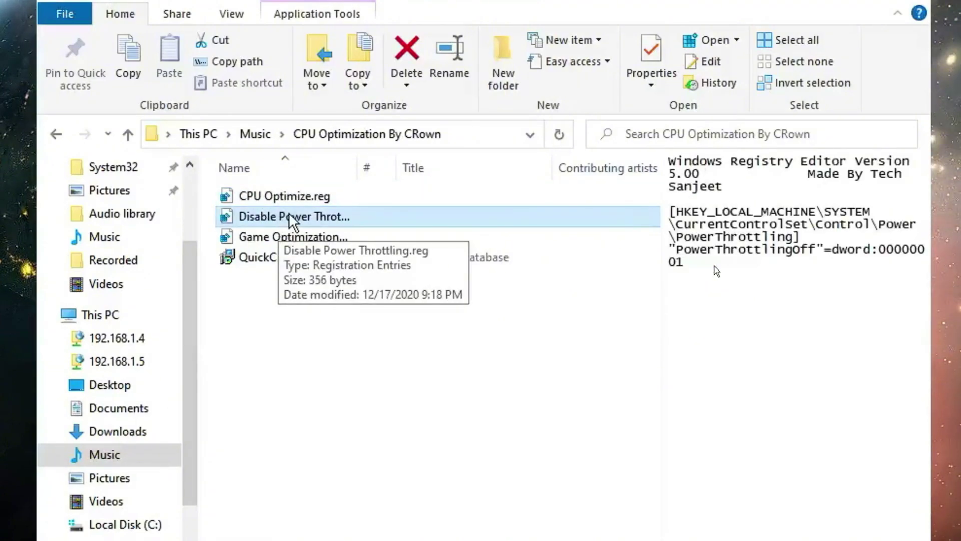
pyautogui.click(283, 240)
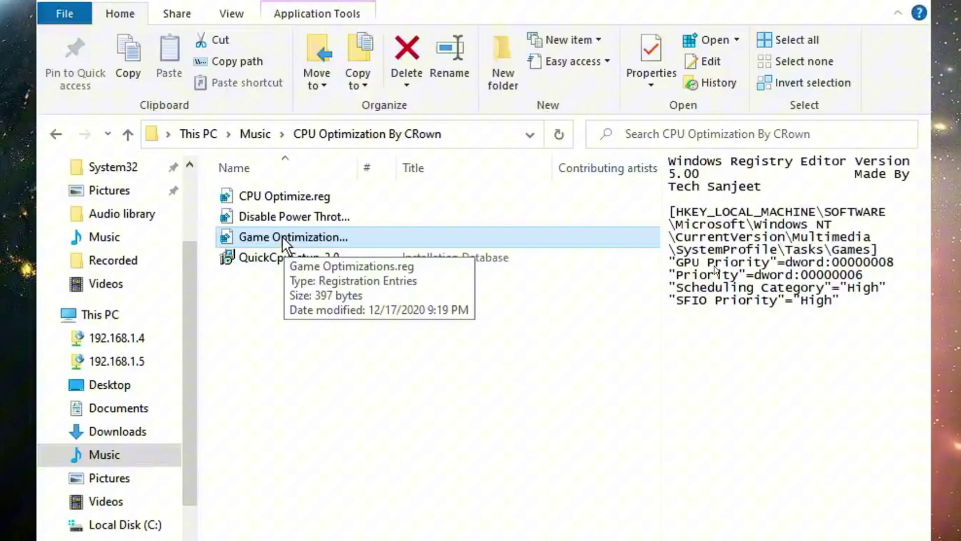
# Install Quick CPU from the QuickCpuSetup package with administrator rights
pyautogui.click(276, 270)
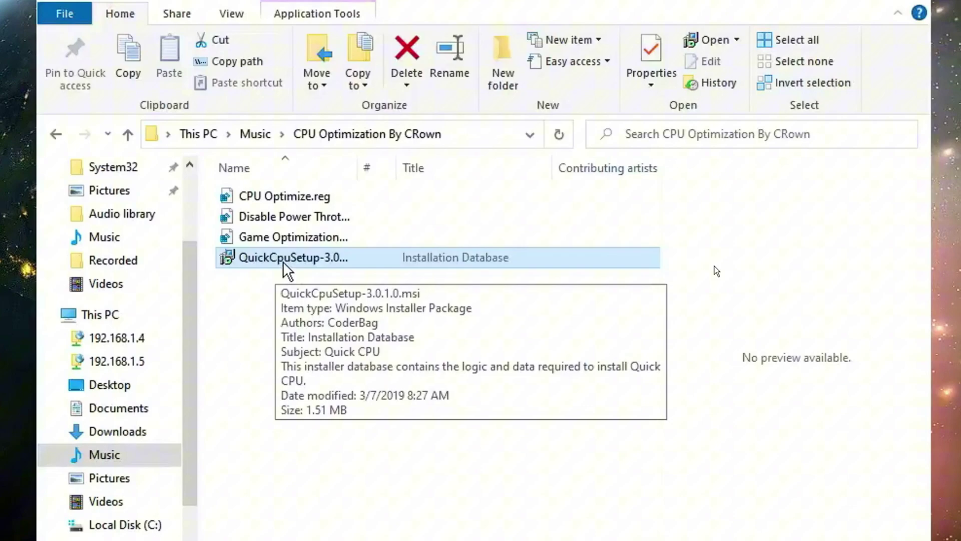
pyautogui.rightClick(286, 257)
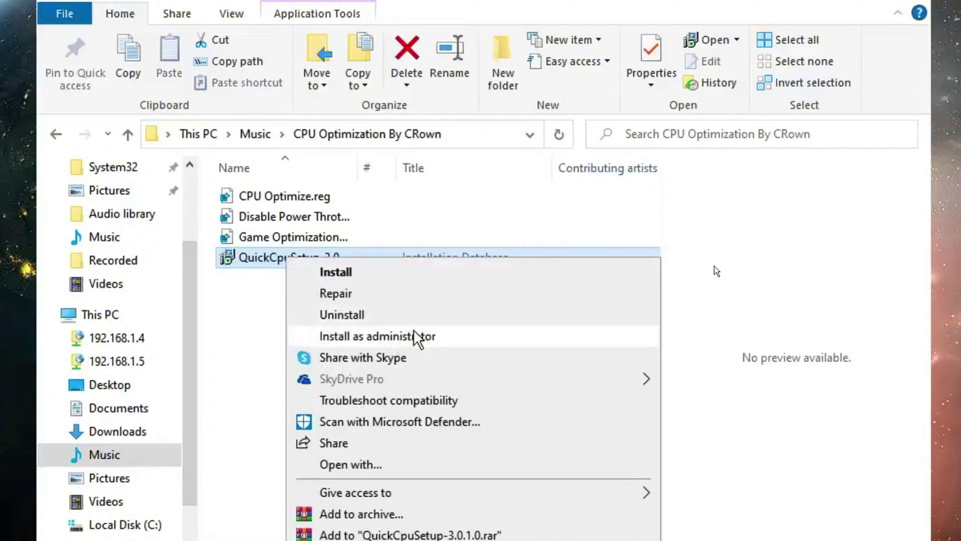
pyautogui.click(260, 337)
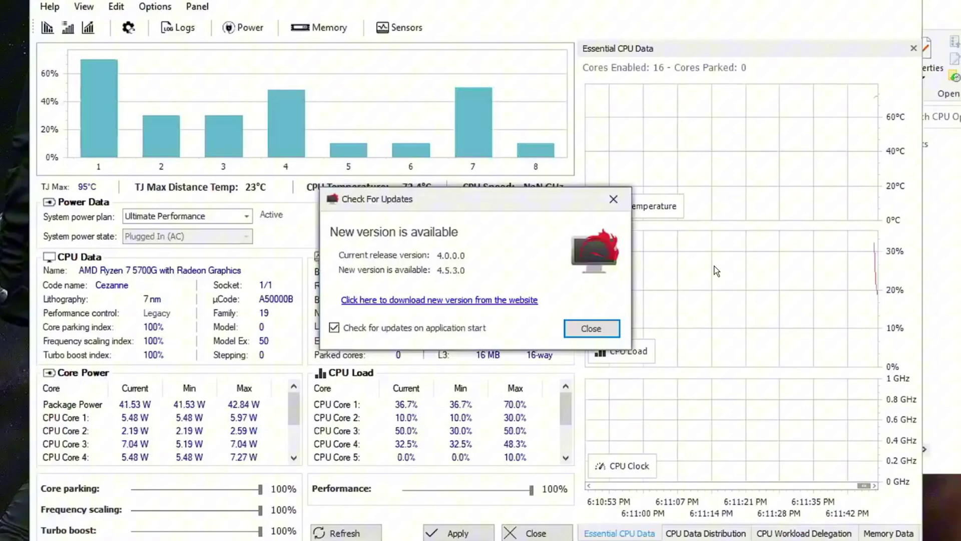
# Dismiss the 4.5.3.0 update notice and apply Quick CPU's Ultimate Performance settings at 100%
pyautogui.press('Return')
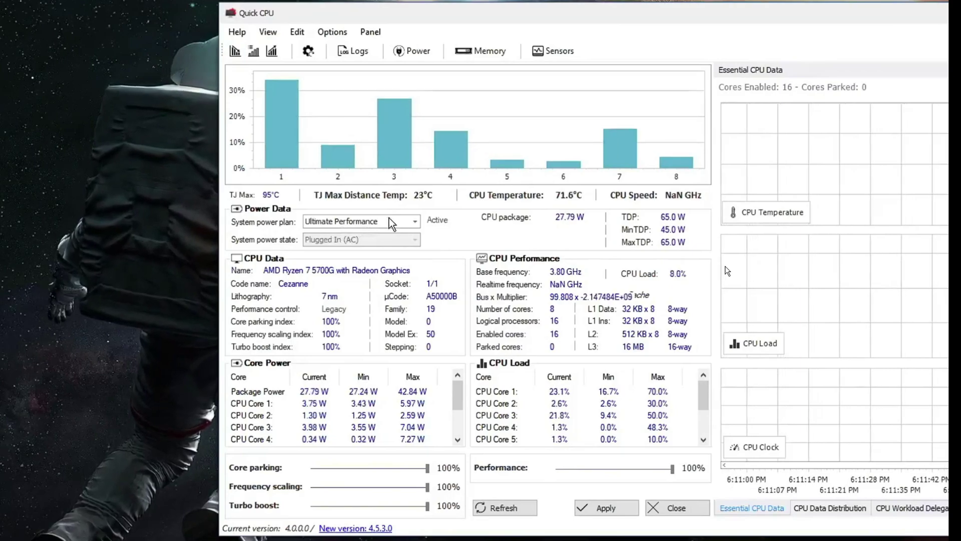
pyautogui.scroll(-2, 418, 430)
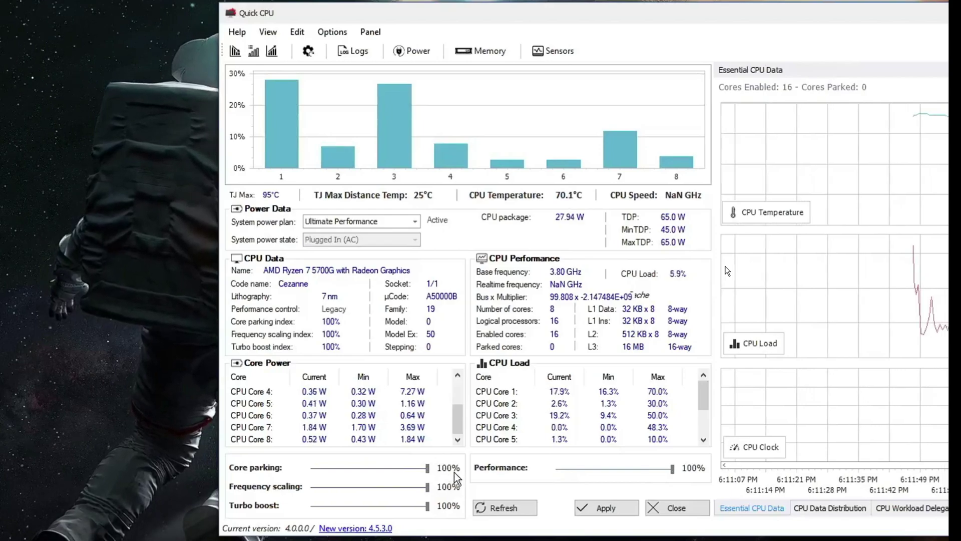
pyautogui.click(606, 508)
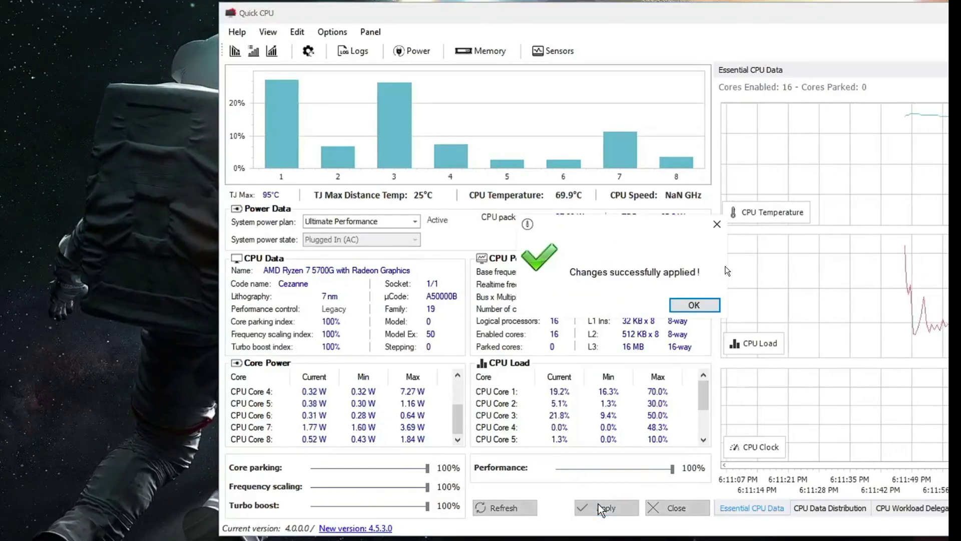
pyautogui.click(694, 304)
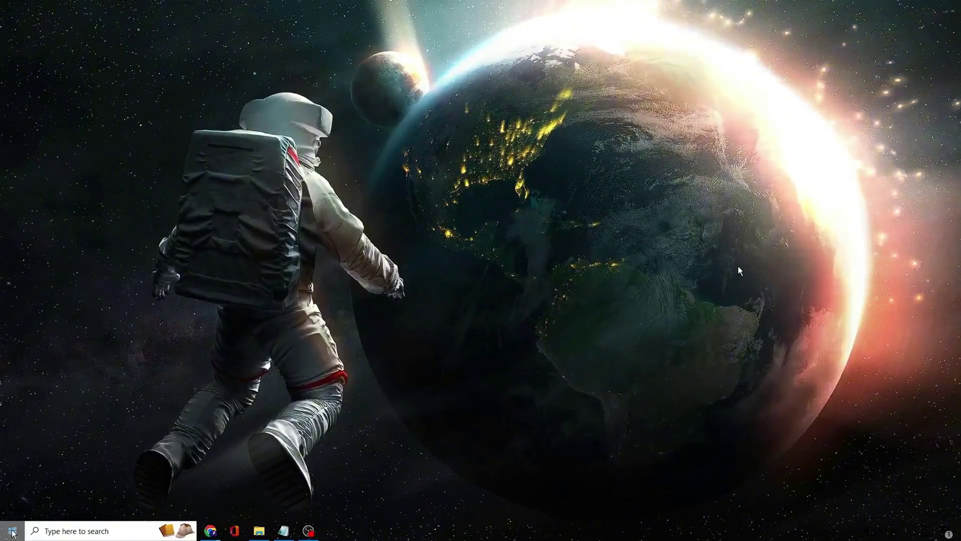
# Open Windows Settings from the Start button's right-click menu and go to System
pyautogui.rightClick(14, 532)
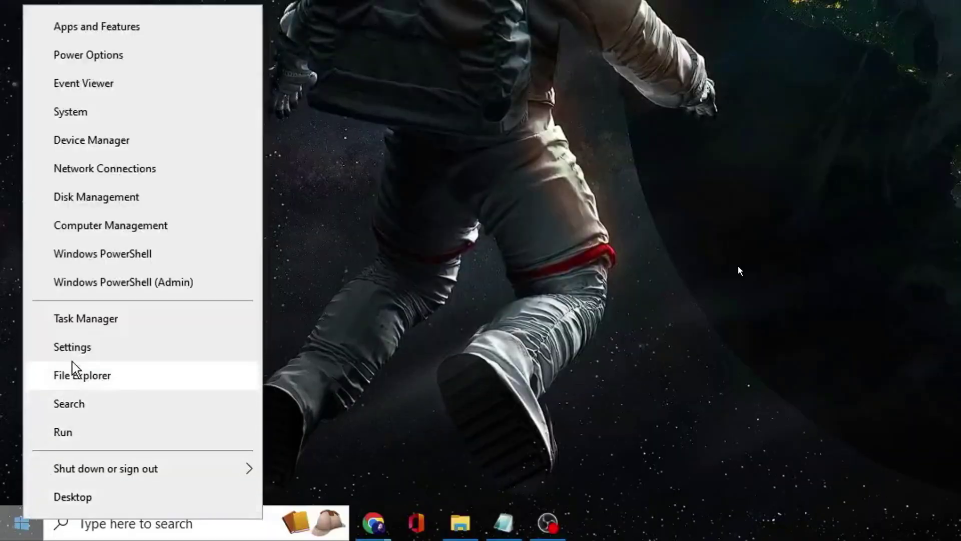
pyautogui.click(44, 435)
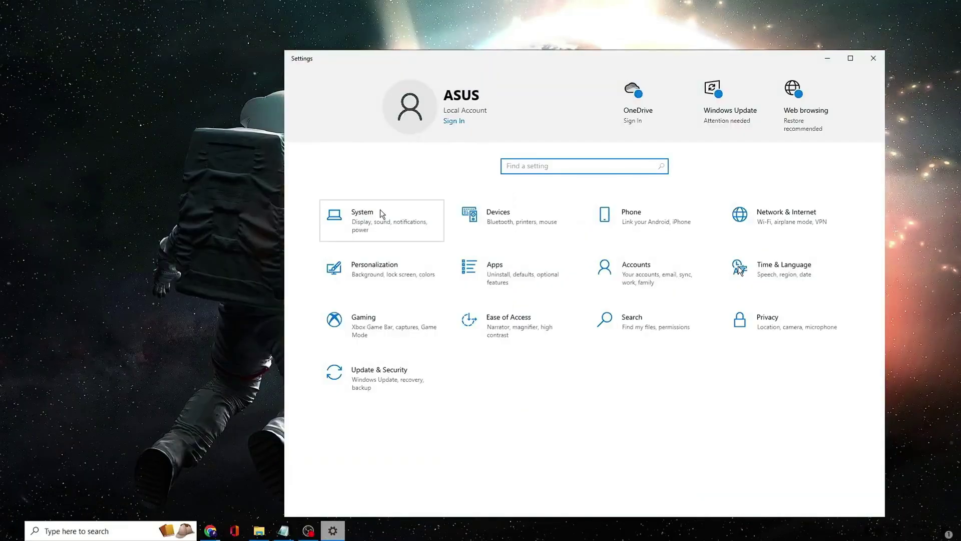
pyautogui.click(380, 210)
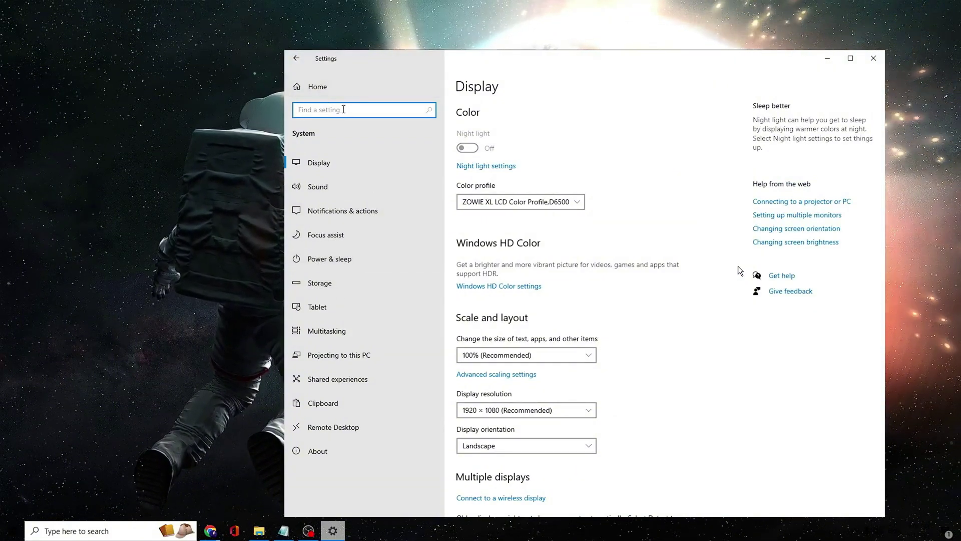
# Open the Storage page and scroll to Local Disk (C:) usage showing 12.3 GB temporary files
pyautogui.click(350, 278)
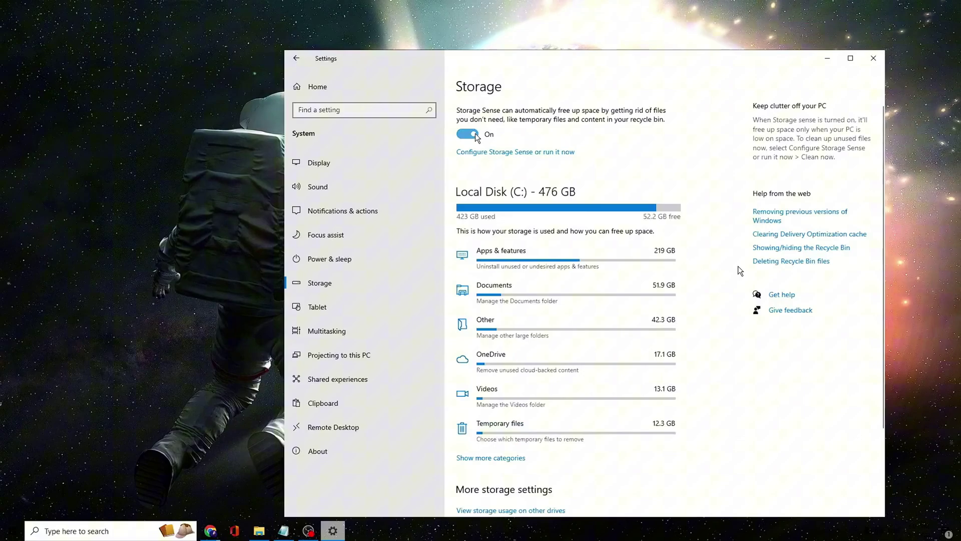
pyautogui.scroll(-2, 492, 238)
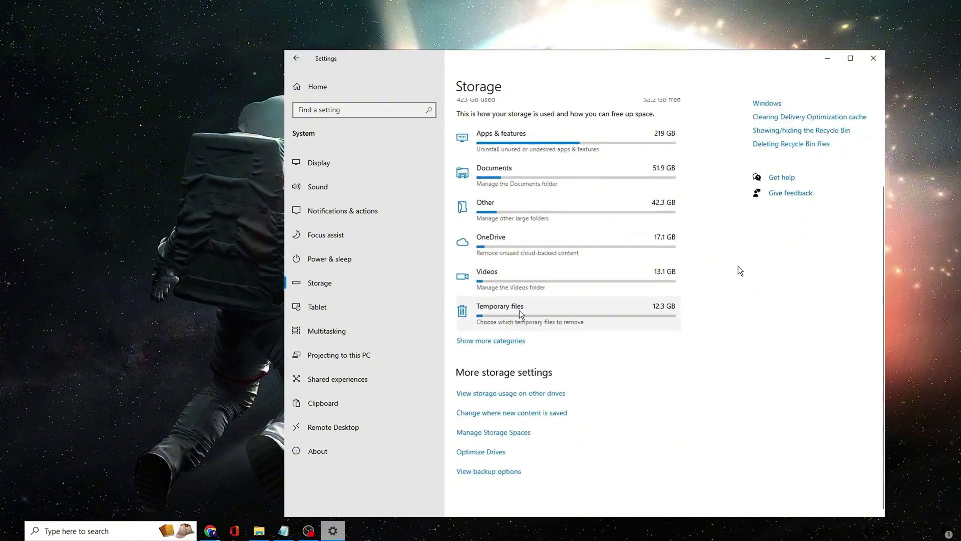
# In Temporary files, tick Downloads and Recycle Bin for removal, then go back to Storage
pyautogui.click(517, 313)
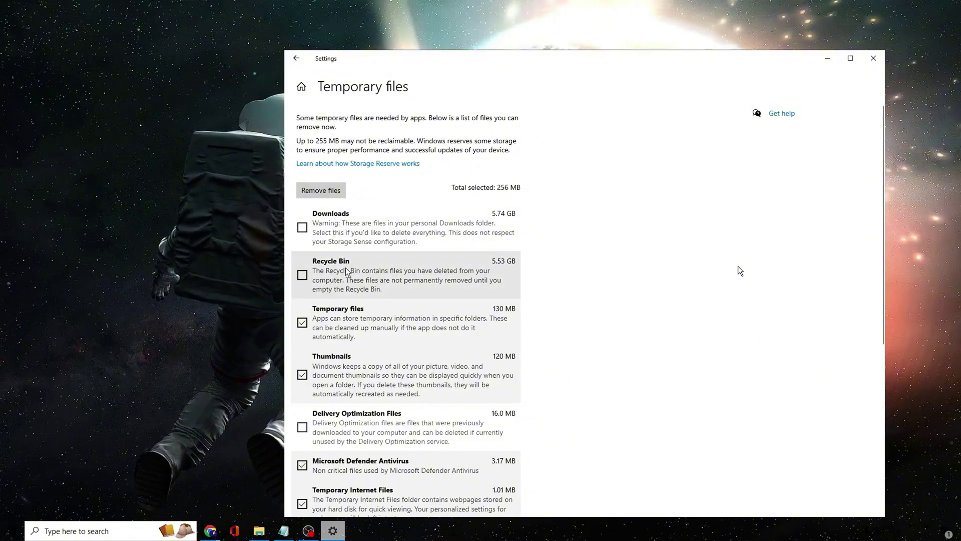
pyautogui.click(303, 228)
pyautogui.click(303, 275)
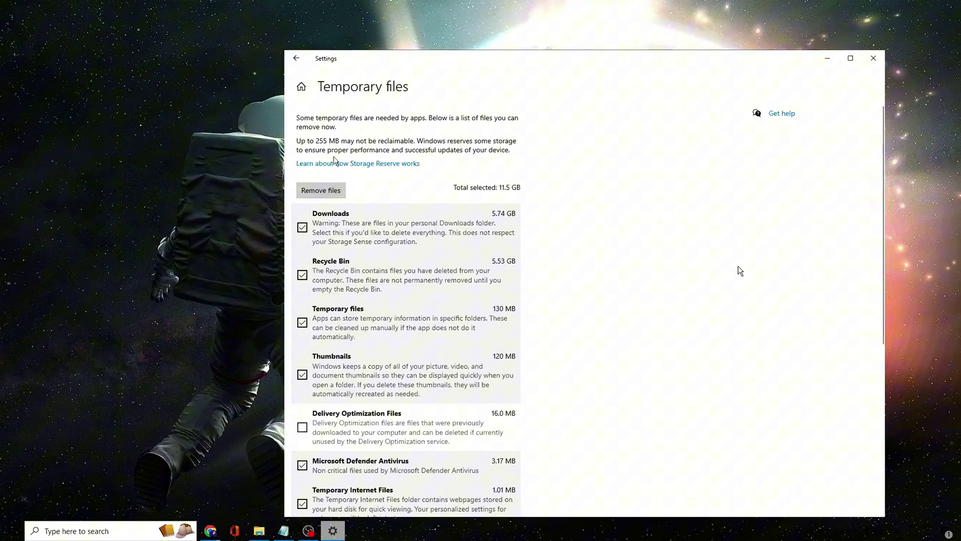
pyautogui.click(298, 59)
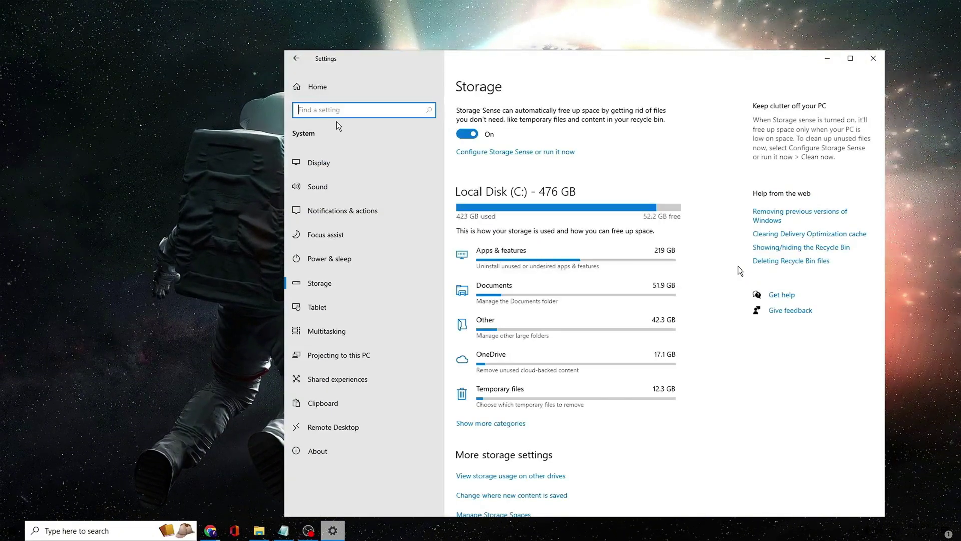
# Confirm Game Mode is On, turn Xbox Game Bar Off, and close Settings
pyautogui.write('game')
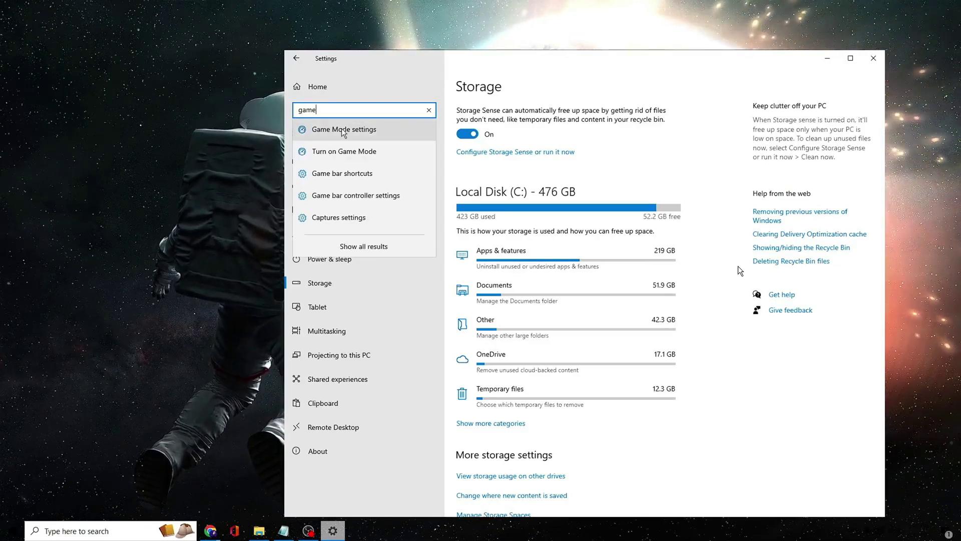
pyautogui.click(343, 130)
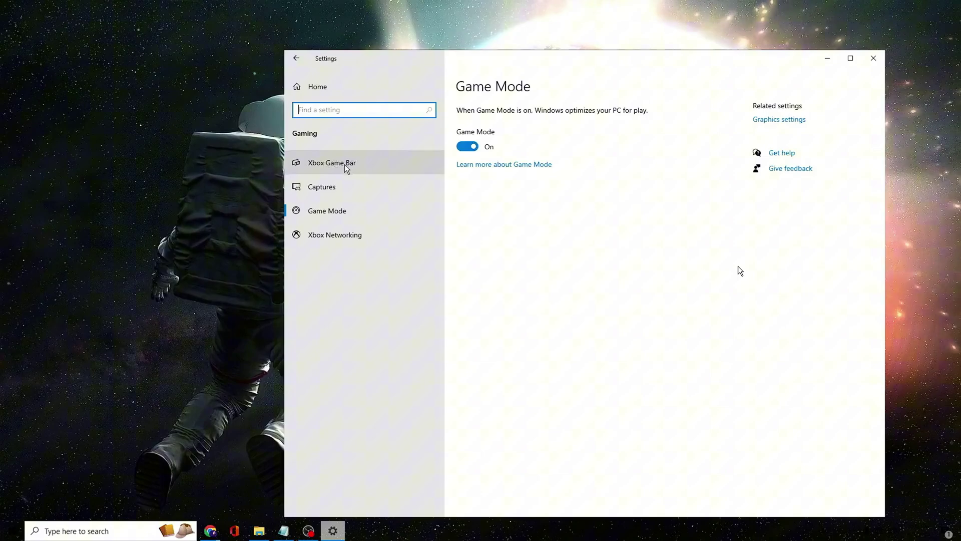
pyautogui.click(346, 166)
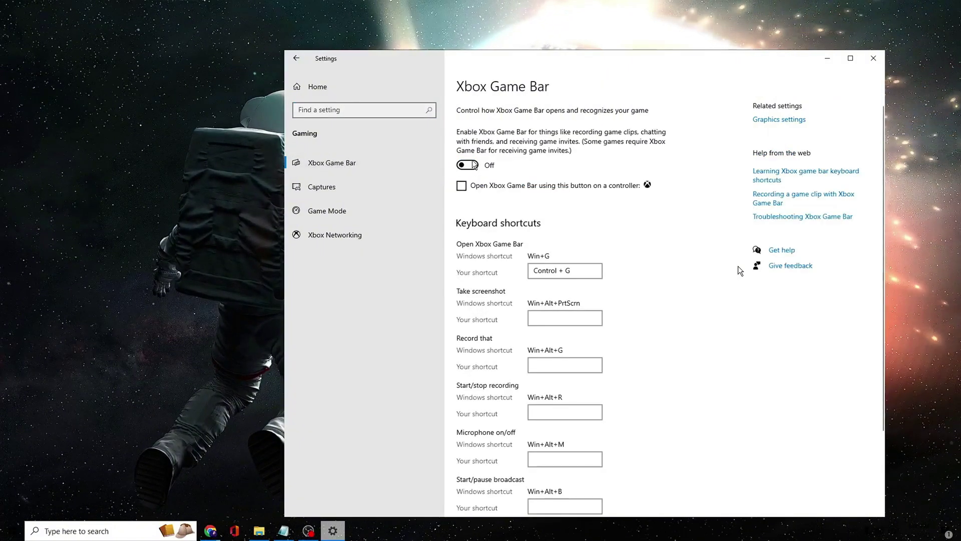
pyautogui.click(871, 59)
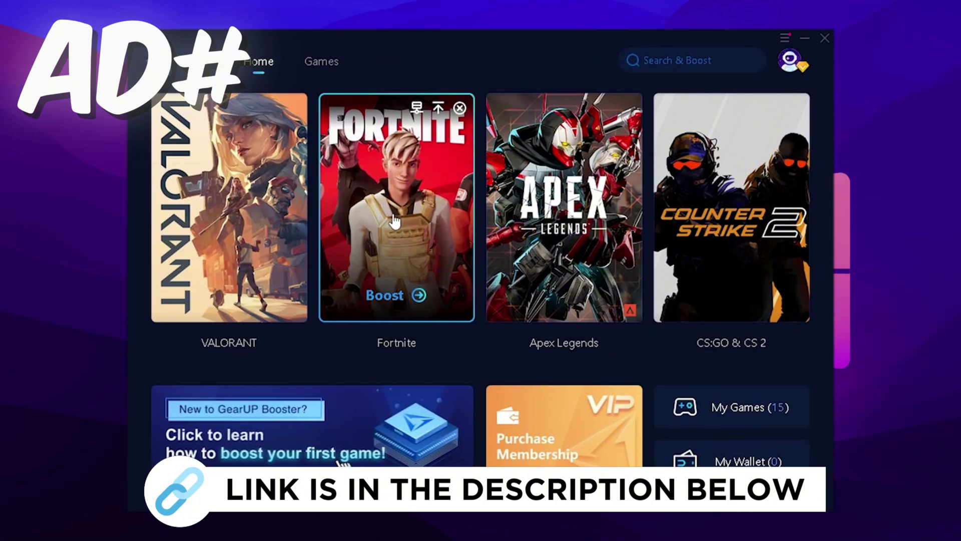
# Start boosting Fortnite in GearUP Booster, then bring up Windows search
pyautogui.click(393, 216)
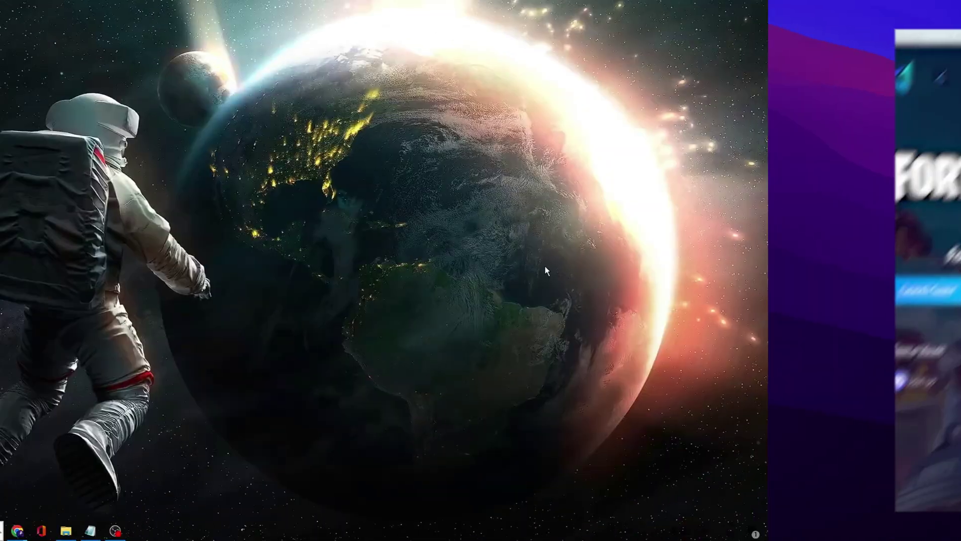
pyautogui.press('super')
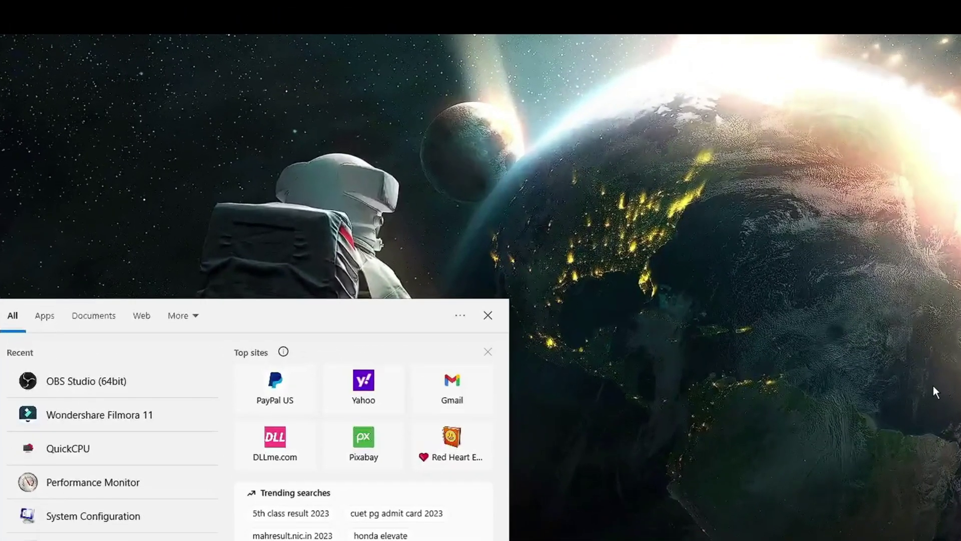
# In msconfig's advanced boot options, set the processor count to 16 and save
pyautogui.write('msconfig')
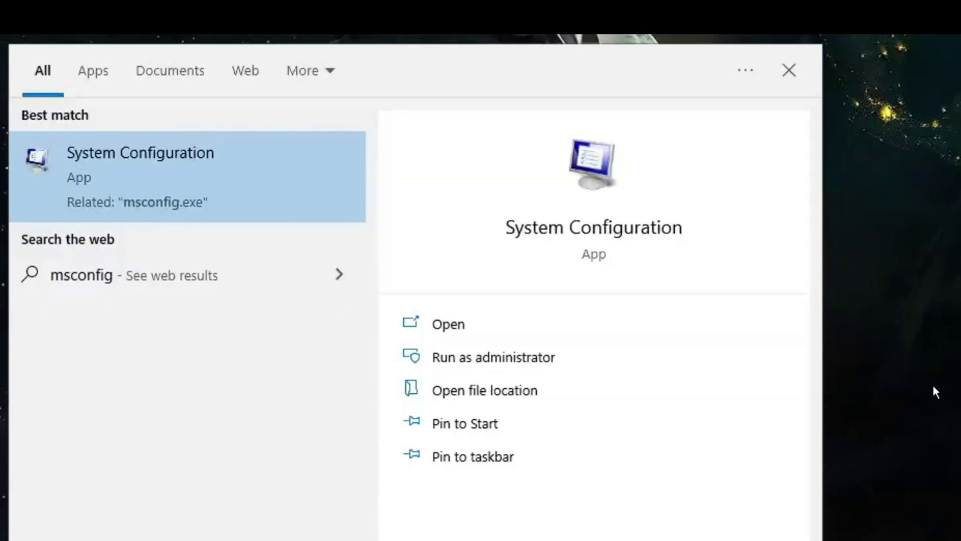
pyautogui.click(133, 176)
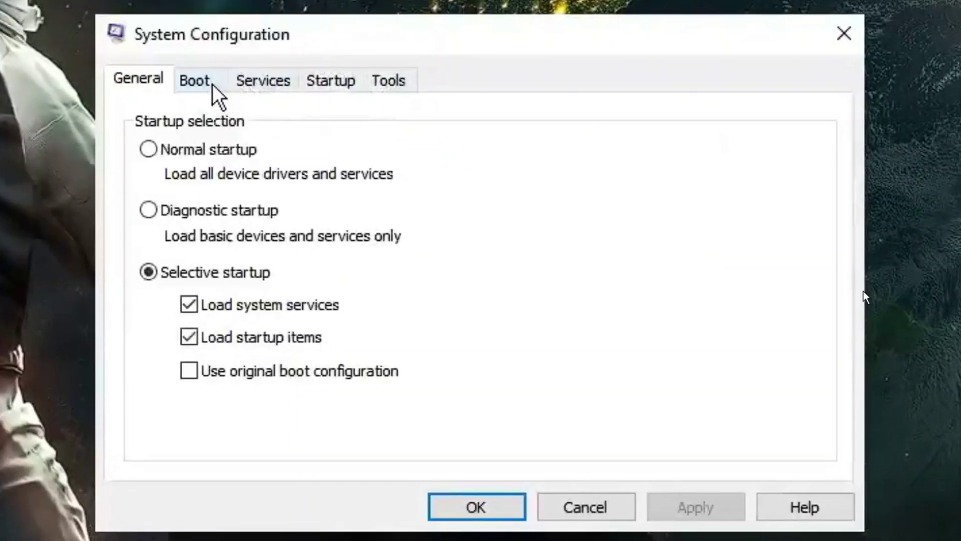
pyautogui.click(216, 95)
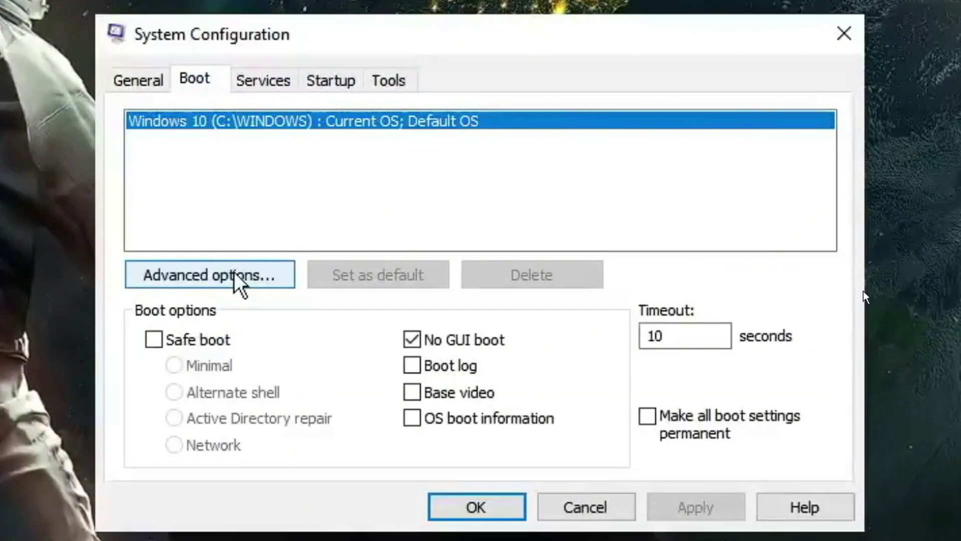
pyautogui.click(266, 278)
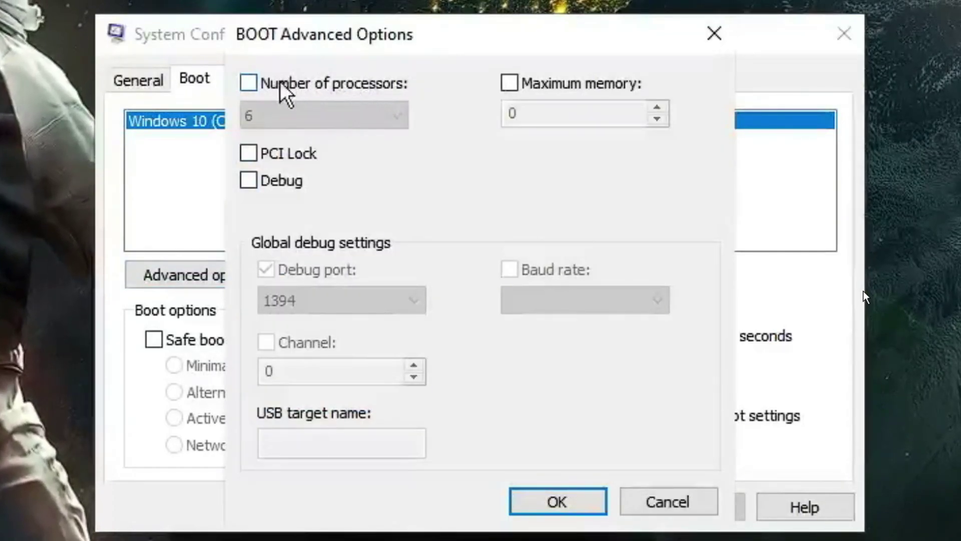
pyautogui.click(257, 82)
pyautogui.click(359, 125)
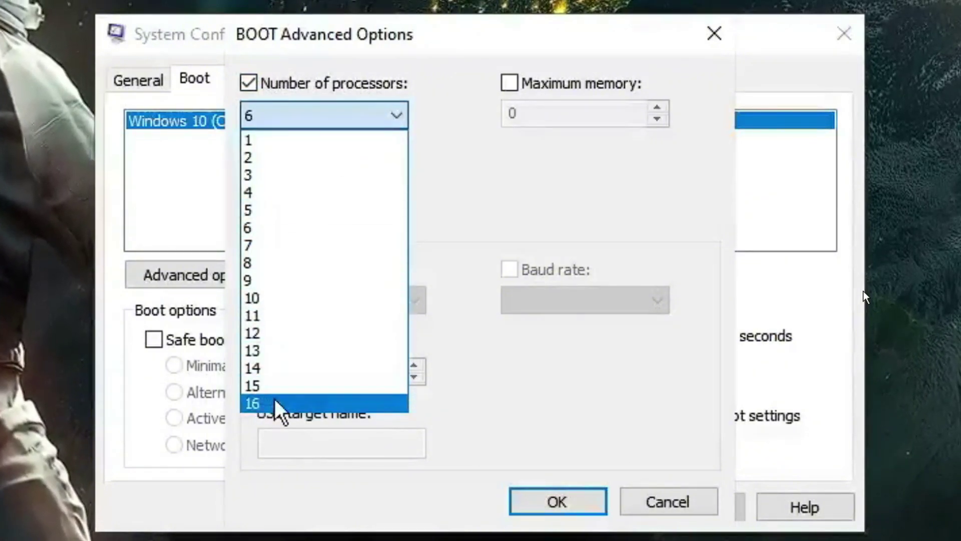
pyautogui.click(294, 403)
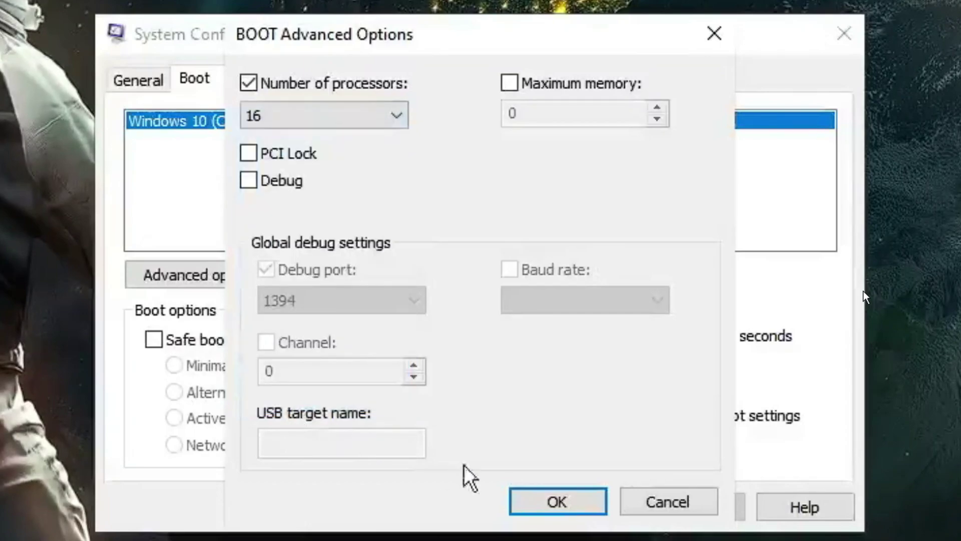
pyautogui.click(585, 504)
pyautogui.click(696, 507)
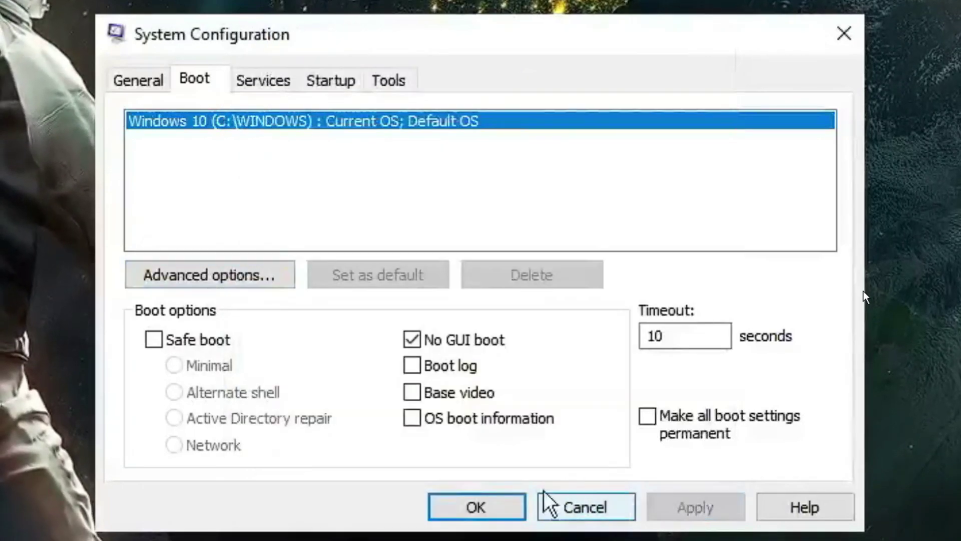
pyautogui.click(503, 510)
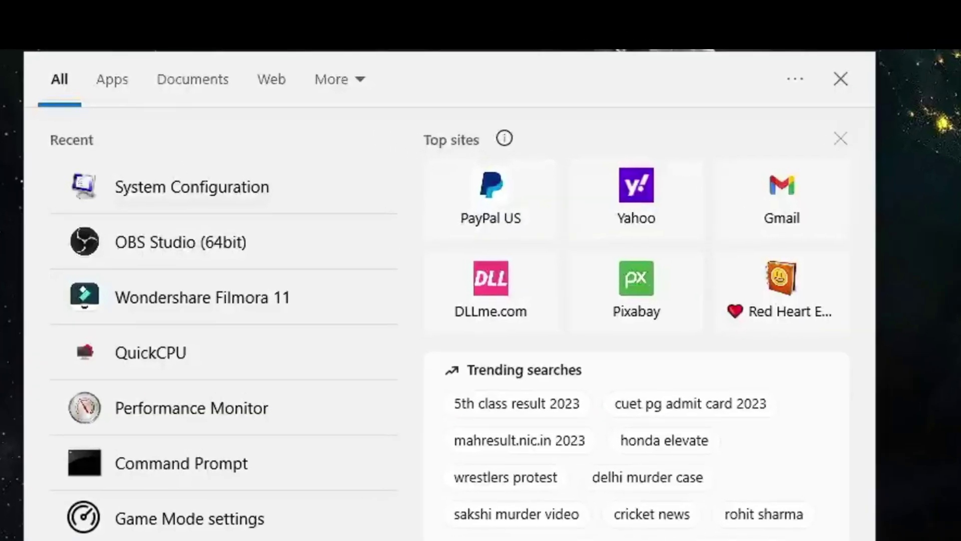
# Open Power Options by running powercfg.cpl from Windows search
pyautogui.write('powercfg')
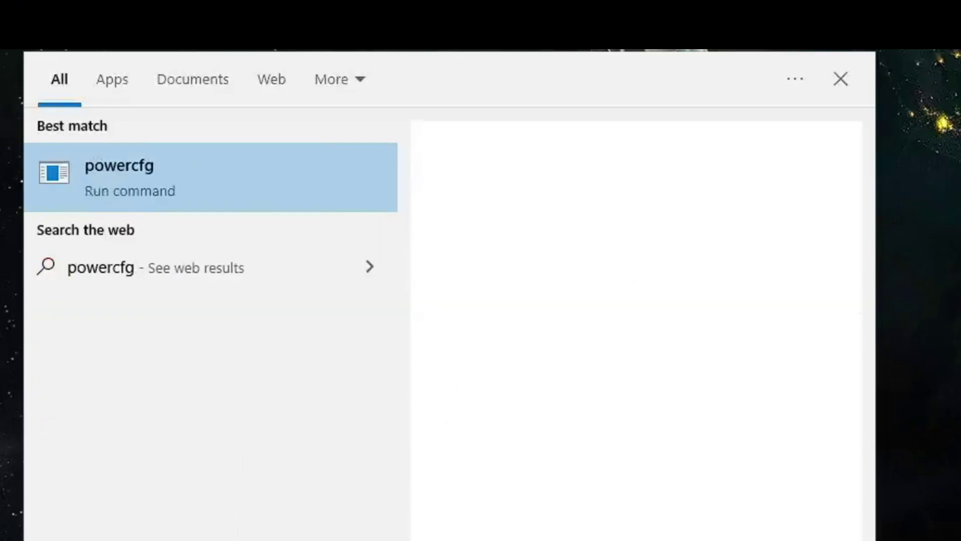
pyautogui.write('.cpl')
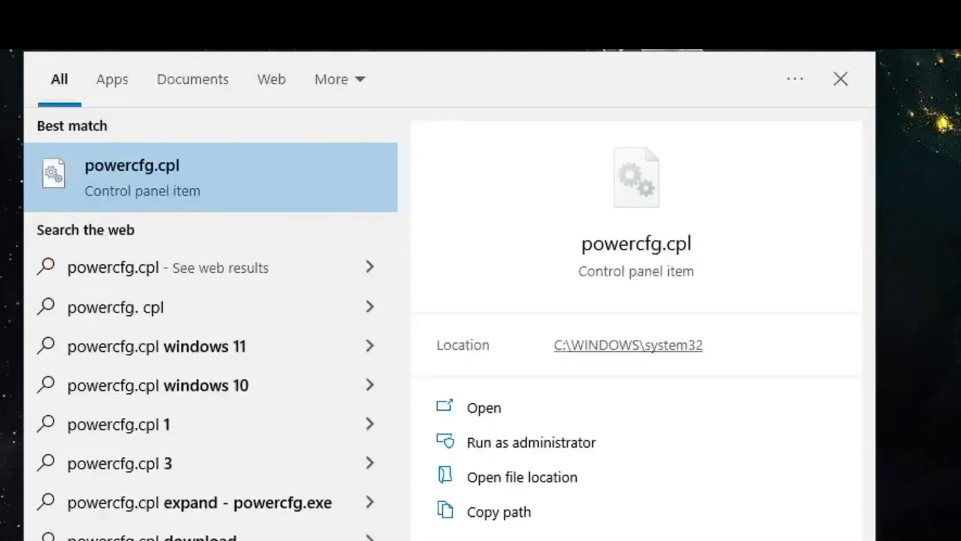
pyautogui.press('Return')
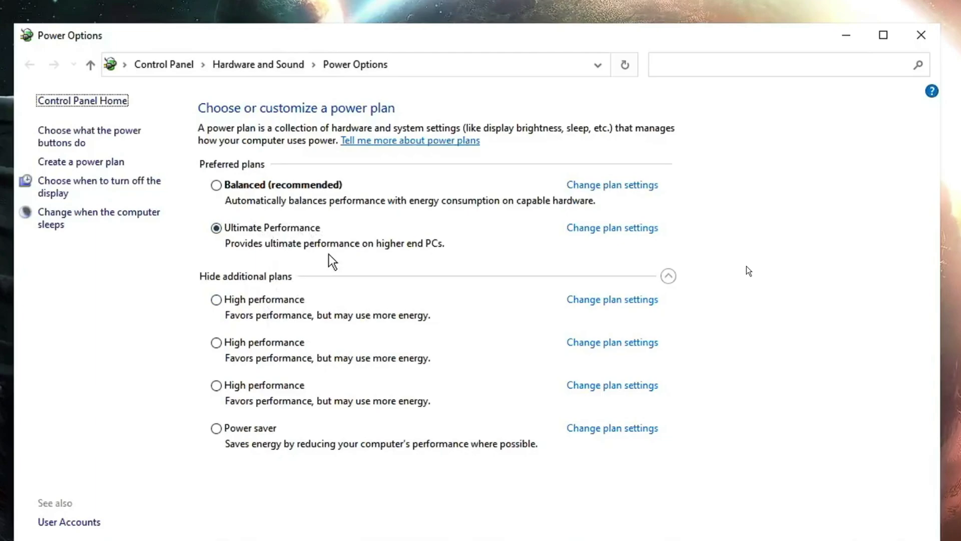
# Run powercfg -duplicatescheme e9a42b02-d5df-448d-aa00-03f14749eb61 in Command Prompt to add Ultimate Performance
pyautogui.click(181, 524)
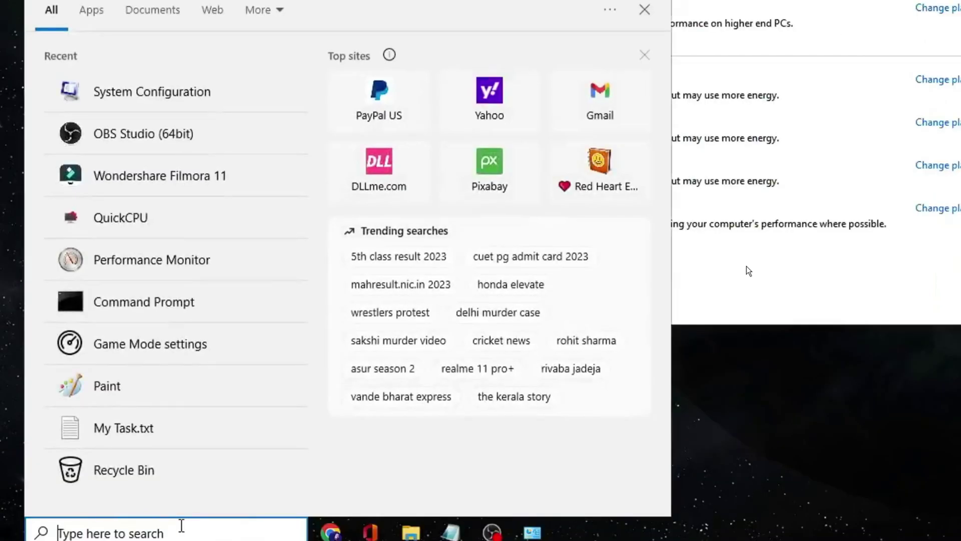
pyautogui.write('cmd')
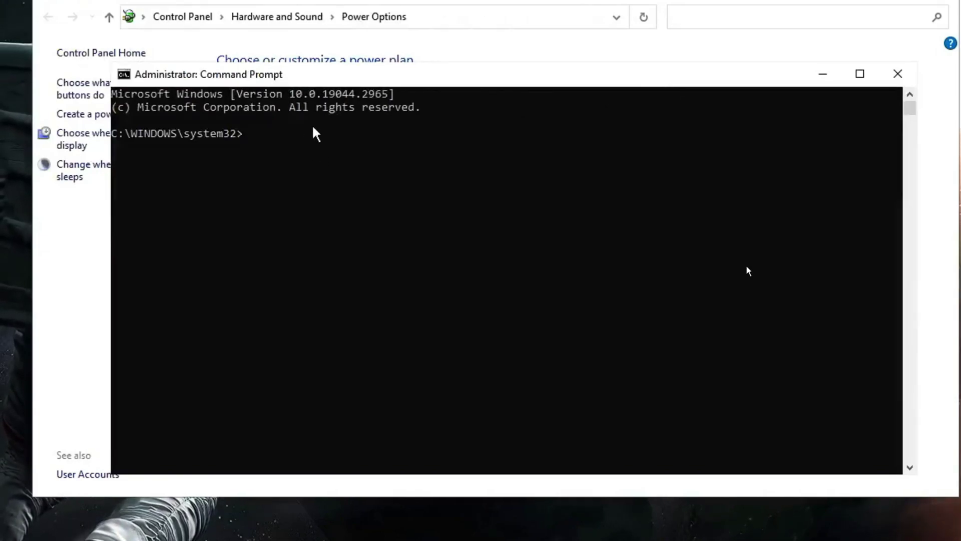
pyautogui.rightClick(288, 145)
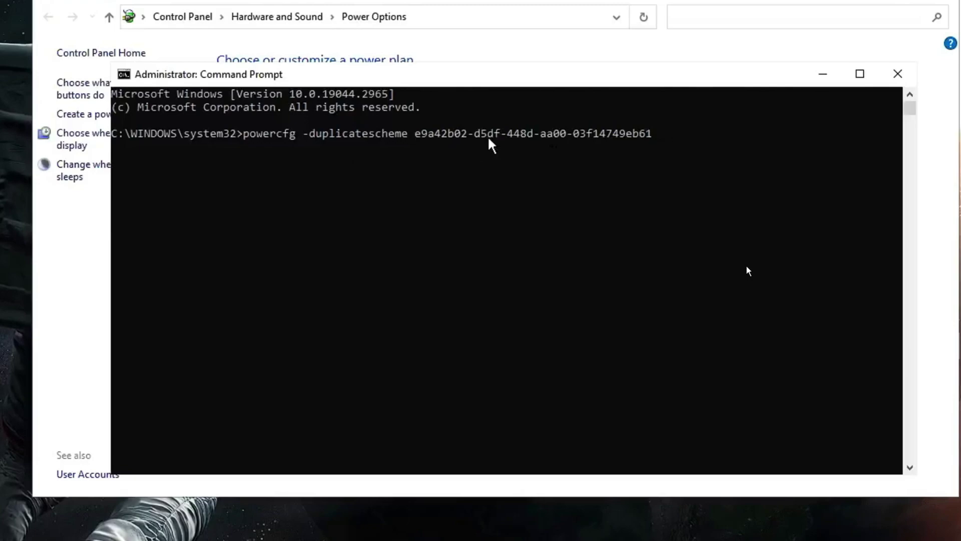
pyautogui.click(895, 75)
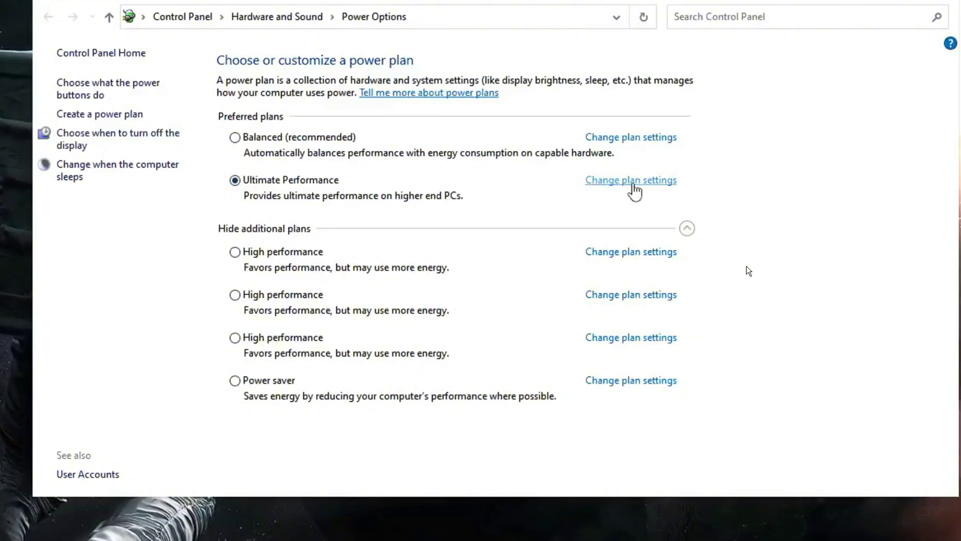
# Open Ultimate Performance's advanced power settings and expand PCI Express > Link State Power Management
pyautogui.click(629, 181)
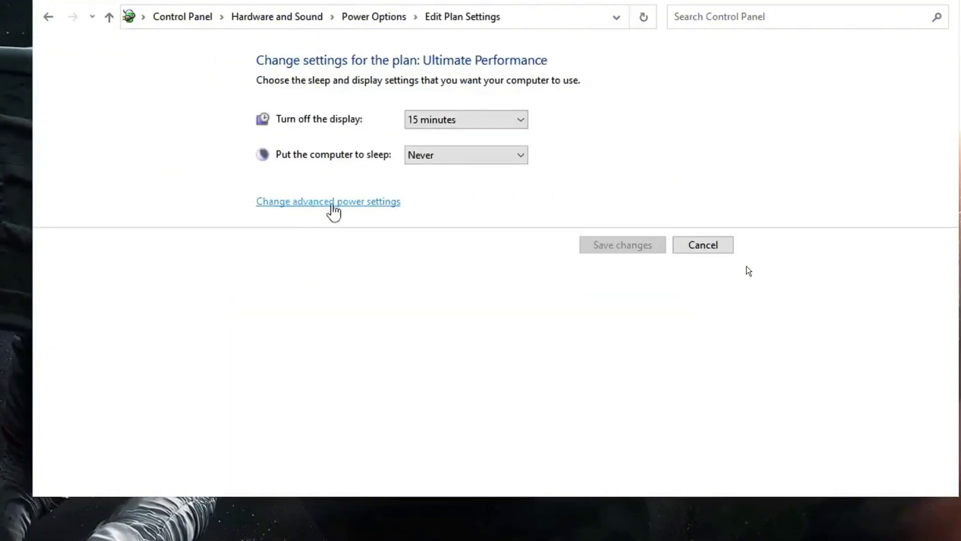
pyautogui.click(332, 205)
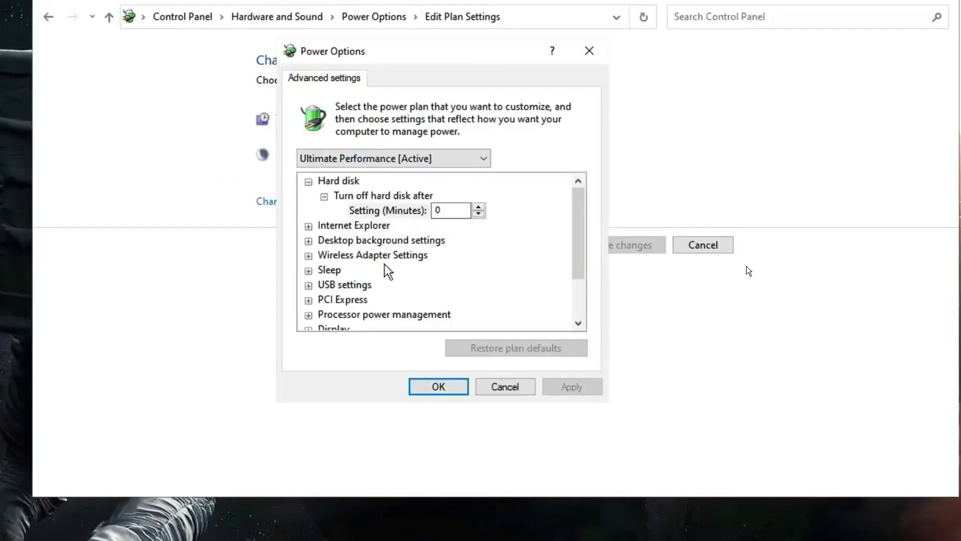
pyautogui.click(338, 300)
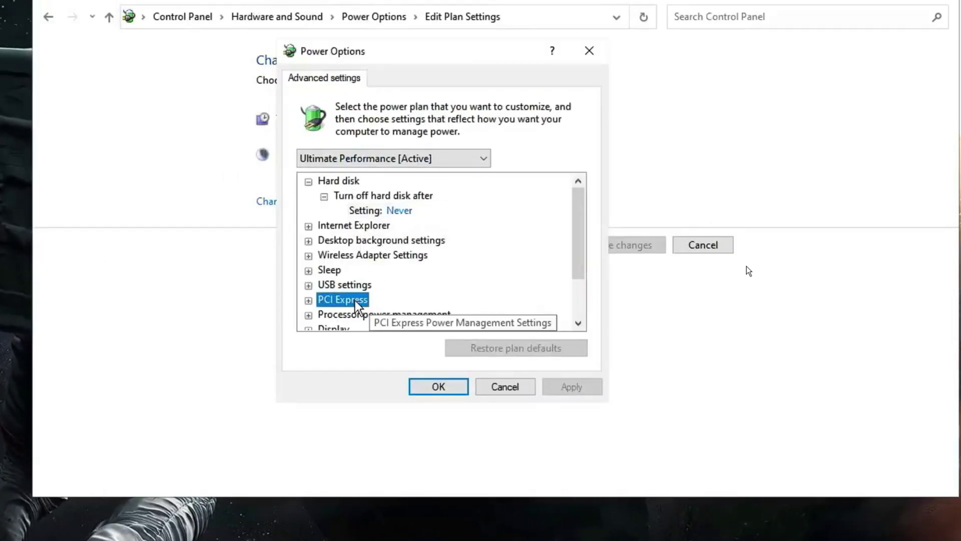
pyautogui.doubleClick(356, 300)
pyautogui.scroll(-2, 401, 260)
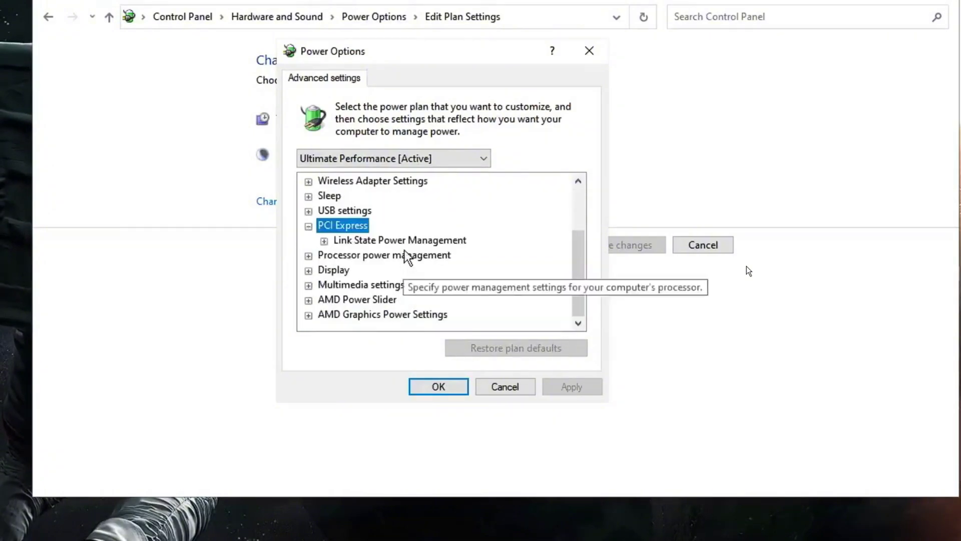
pyautogui.click(382, 240)
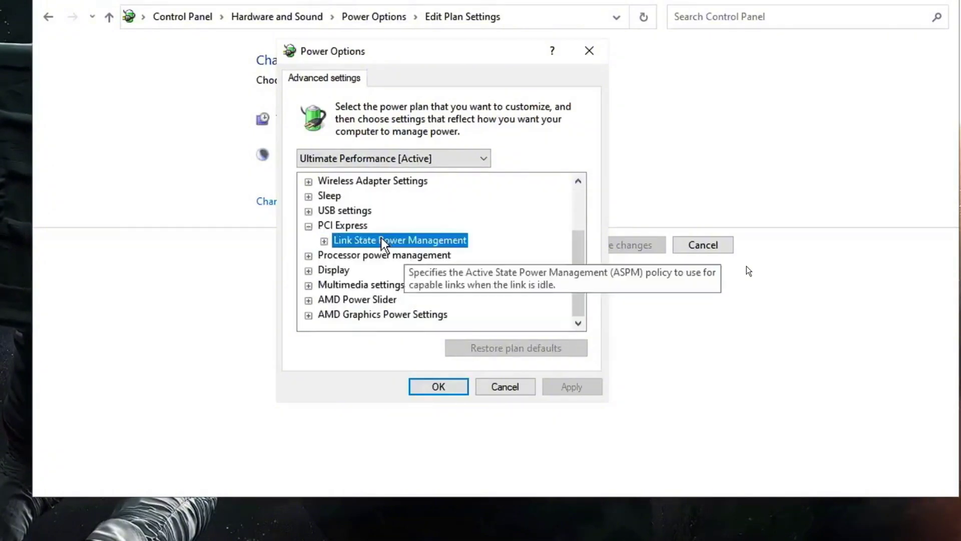
pyautogui.doubleClick(420, 241)
# Set Link State Power Management to Off and apply the change
pyautogui.scroll(-1, 418, 245)
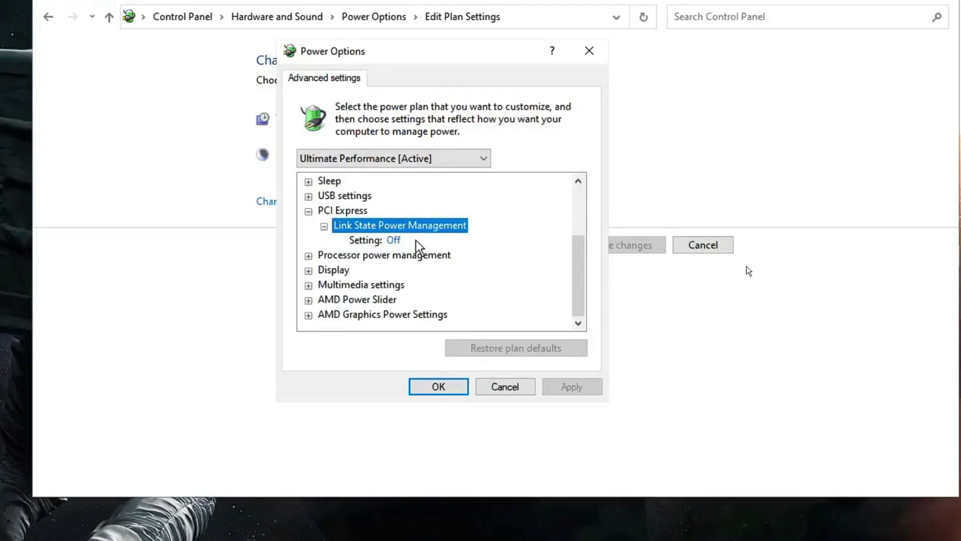
pyautogui.click(401, 242)
pyautogui.click(442, 239)
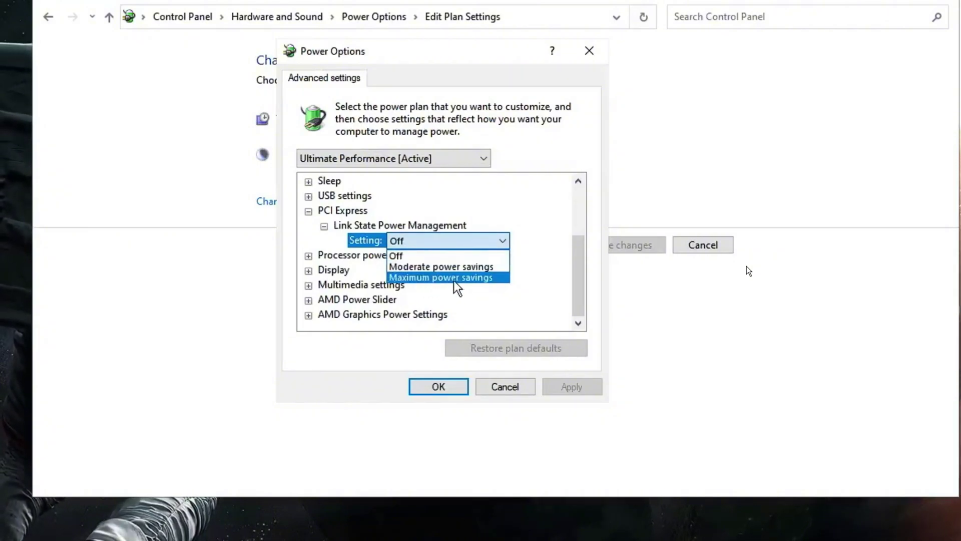
pyautogui.click(406, 257)
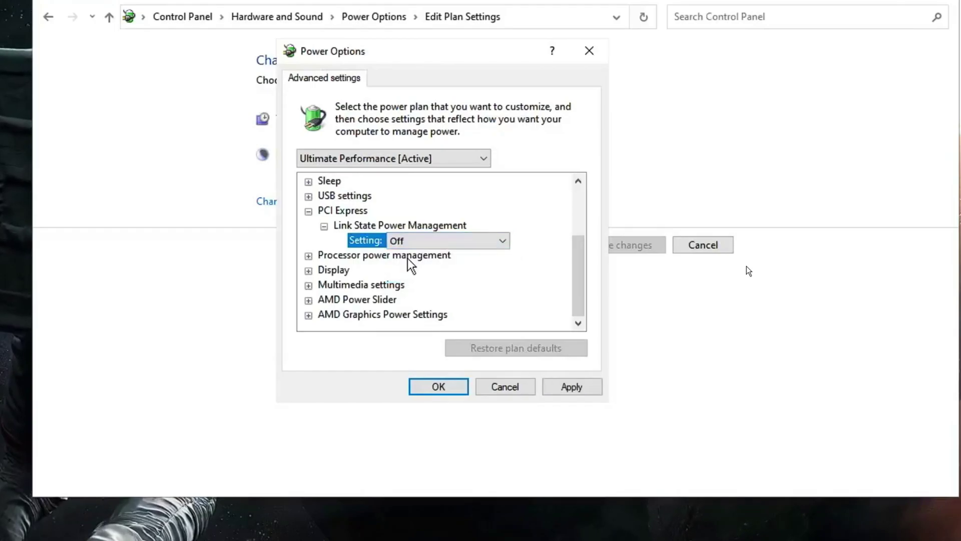
pyautogui.click(569, 388)
pyautogui.click(450, 388)
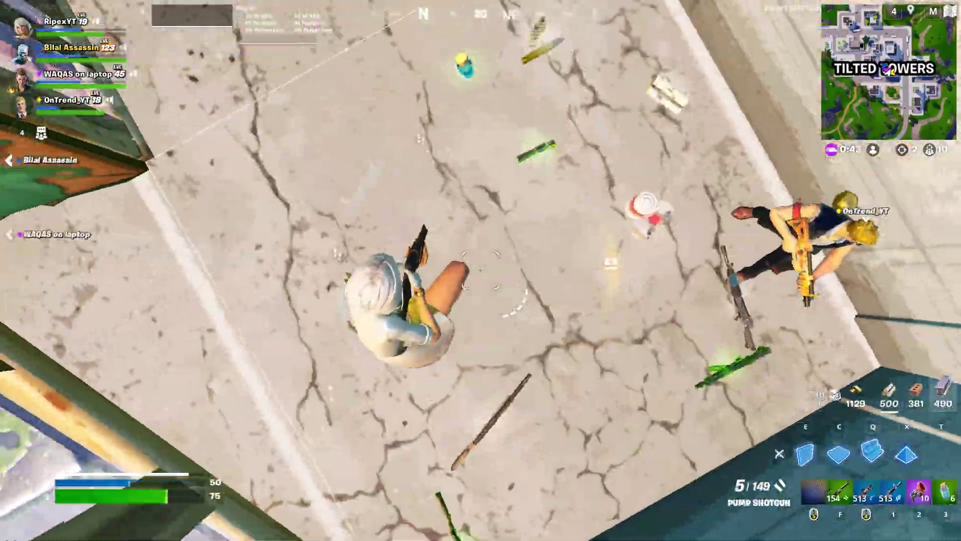
# Place and edit a wall, then fire the SMG at the opponent
pyautogui.press('f')
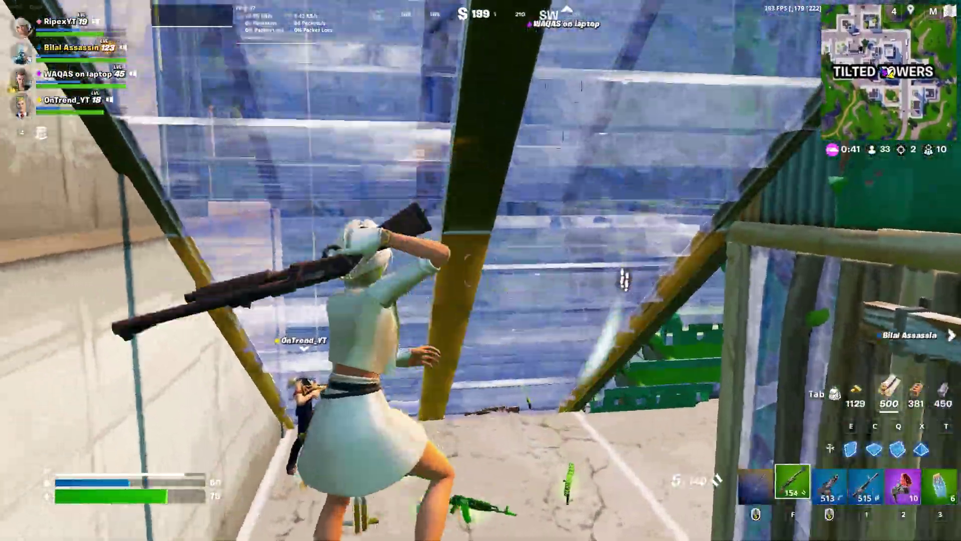
pyautogui.press('q')
pyautogui.click(481, 271)
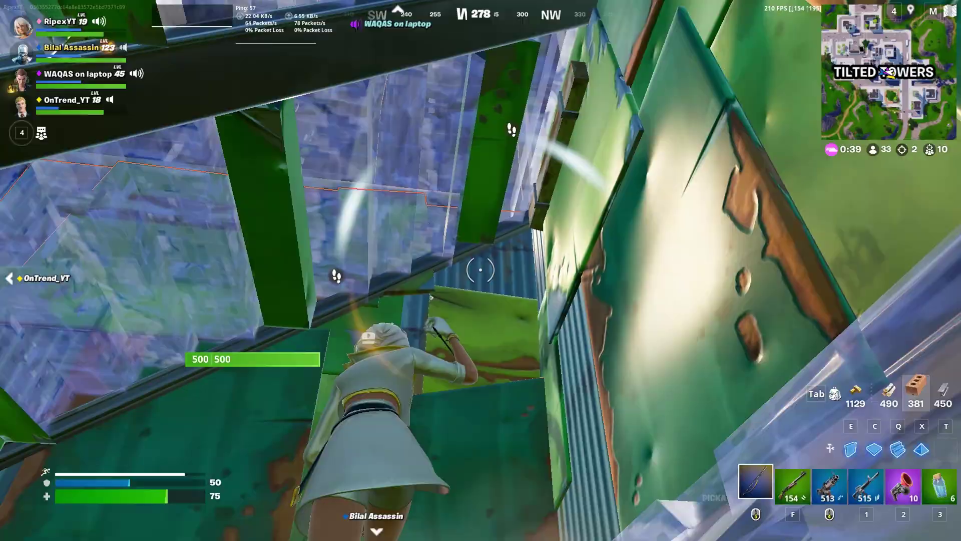
pyautogui.press('g')
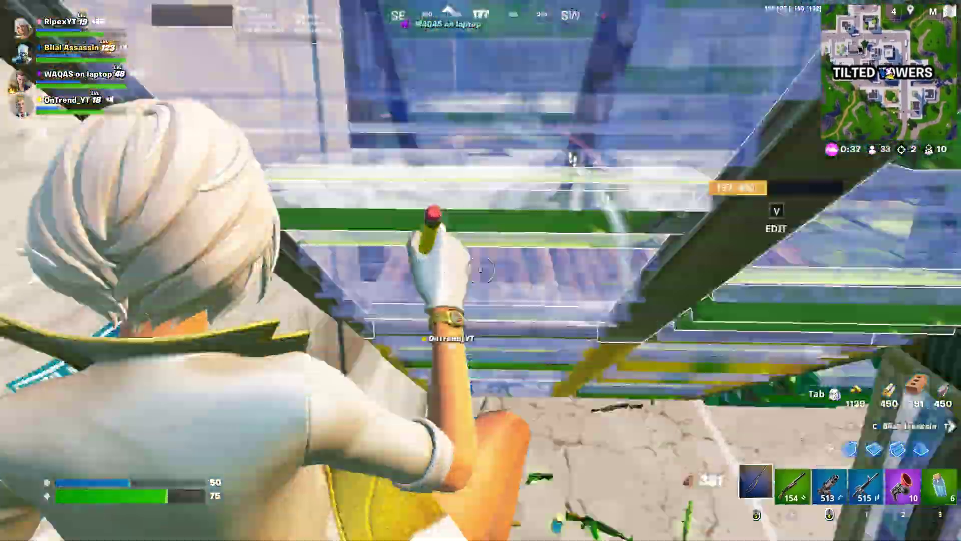
pyautogui.click(481, 271)
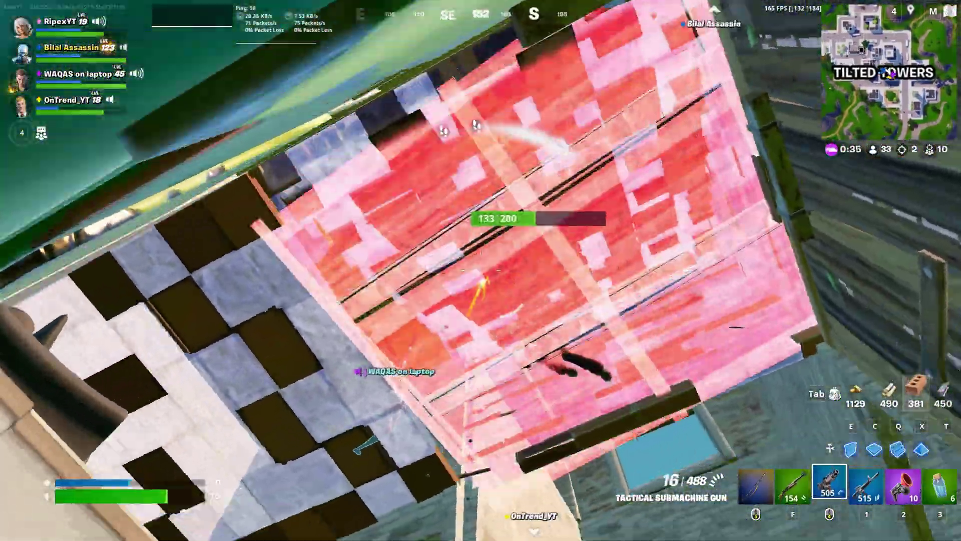
pyautogui.click(480, 270)
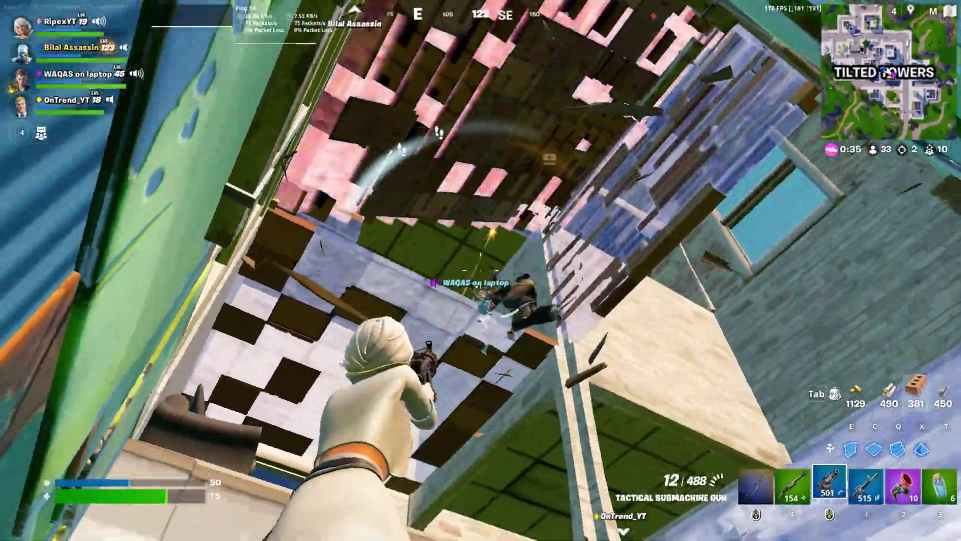
# Hit the opponent with the pump shotgun, then finish the knockdown with the SMG
pyautogui.press('f')
pyautogui.click(480, 270)
pyautogui.press('w')
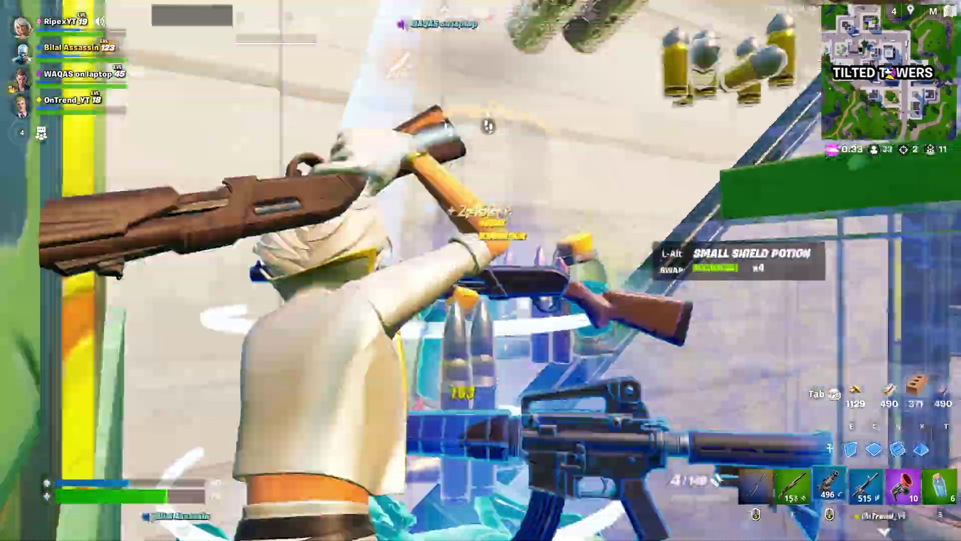
pyautogui.press('3')
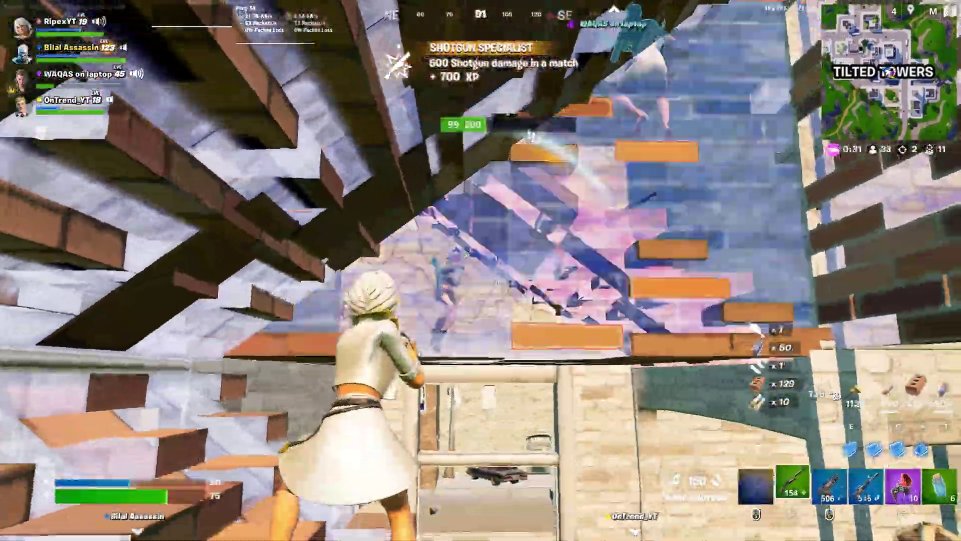
pyautogui.click(480, 270)
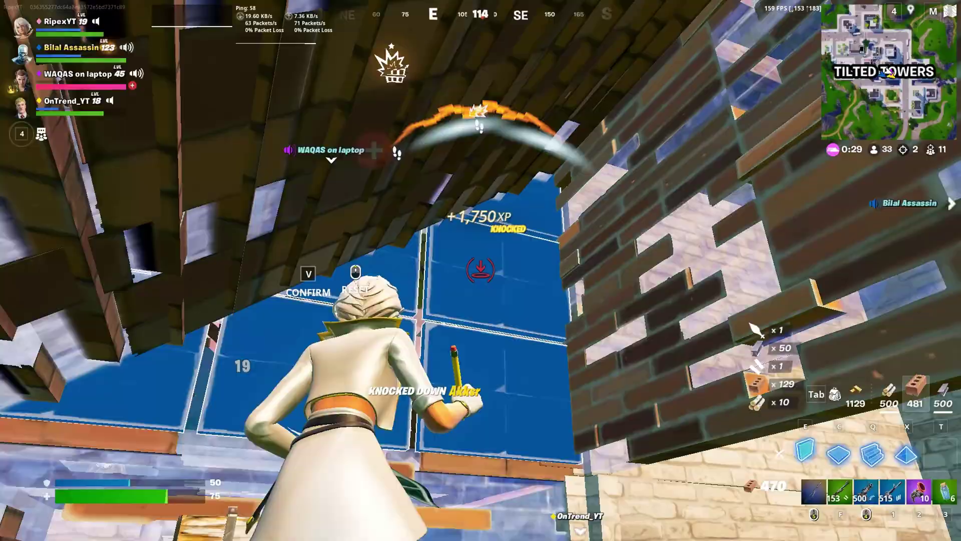